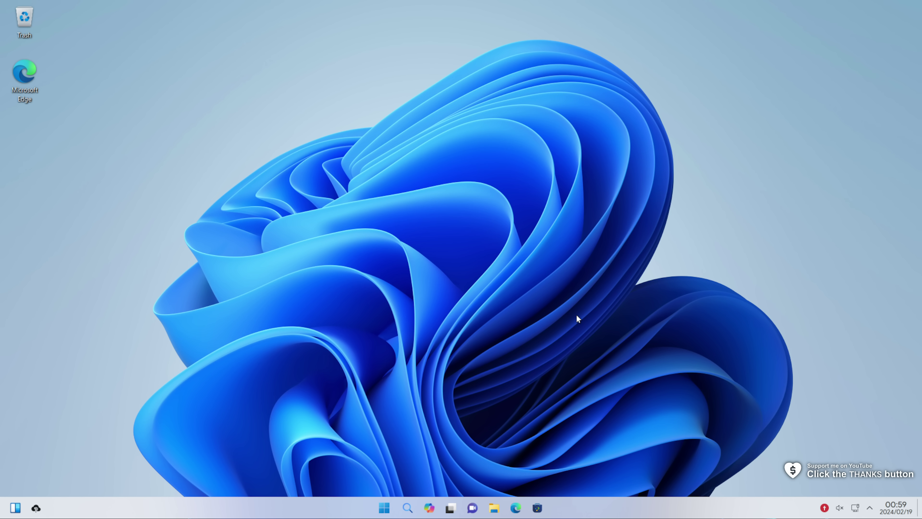
# Open the Start menu's All apps list and scroll down to the S entries around System Monitor.
pyautogui.click(384, 507)
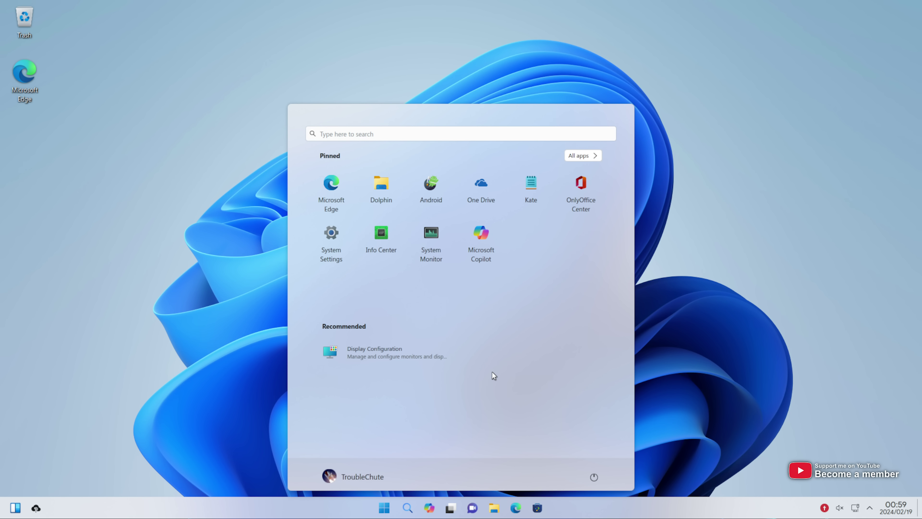
pyautogui.click(691, 271)
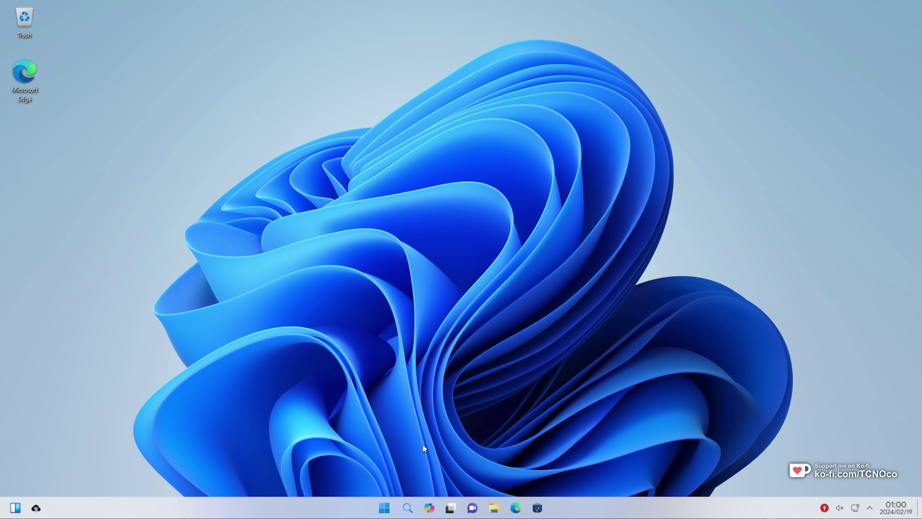
pyautogui.click(395, 503)
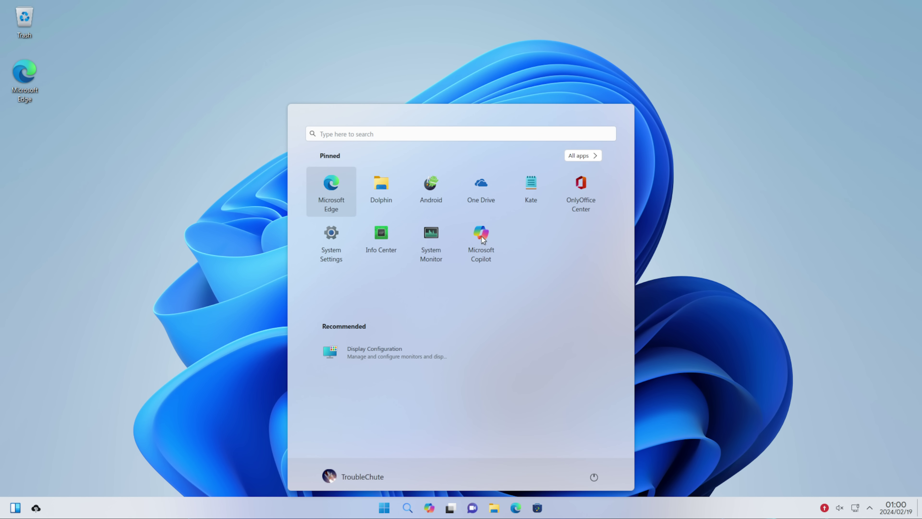
pyautogui.click(570, 156)
pyautogui.scroll(-10, 532, 287)
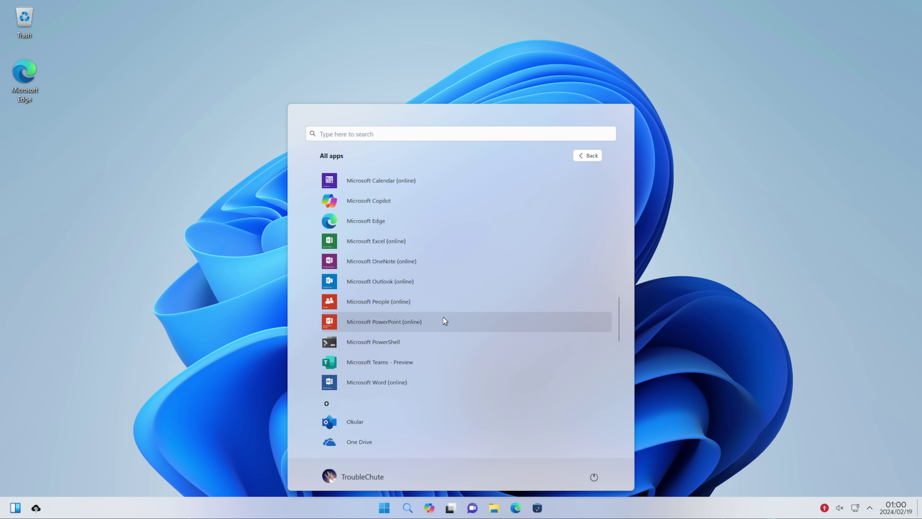
pyautogui.click(397, 343)
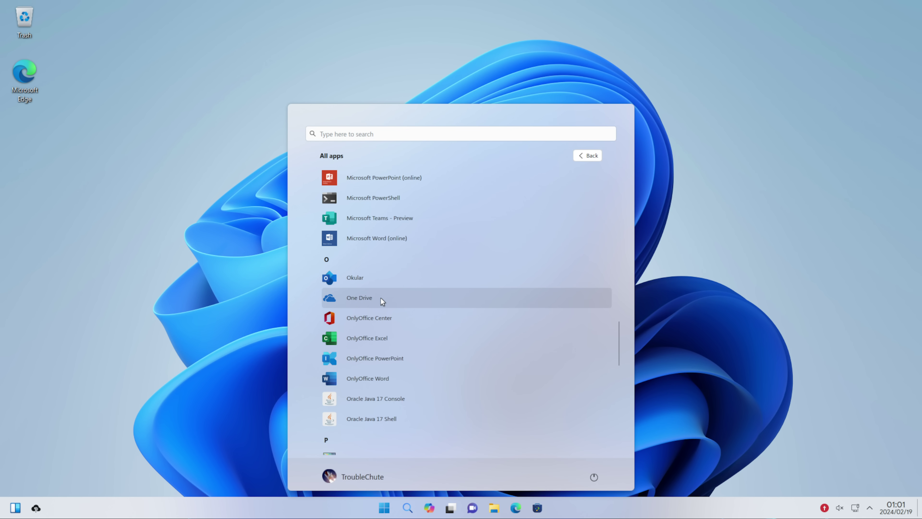
pyautogui.scroll(-5, 383, 301)
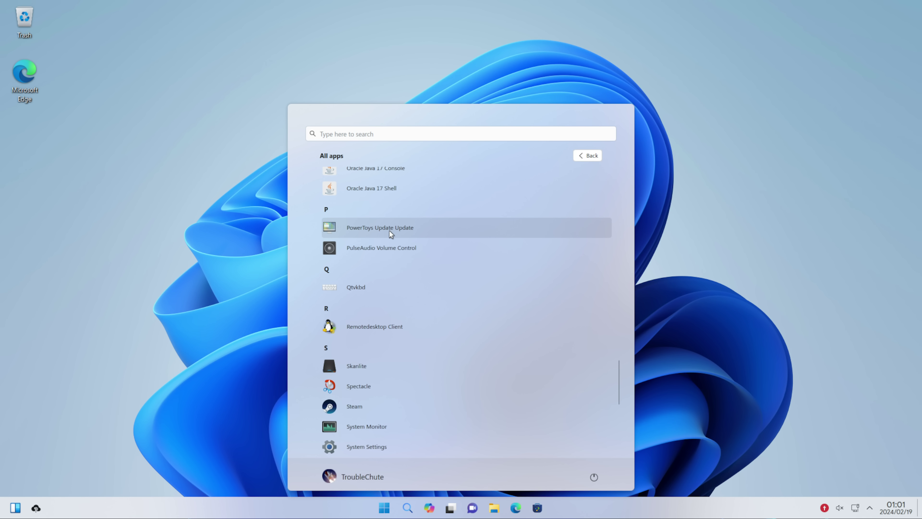
pyautogui.scroll(-4, 390, 232)
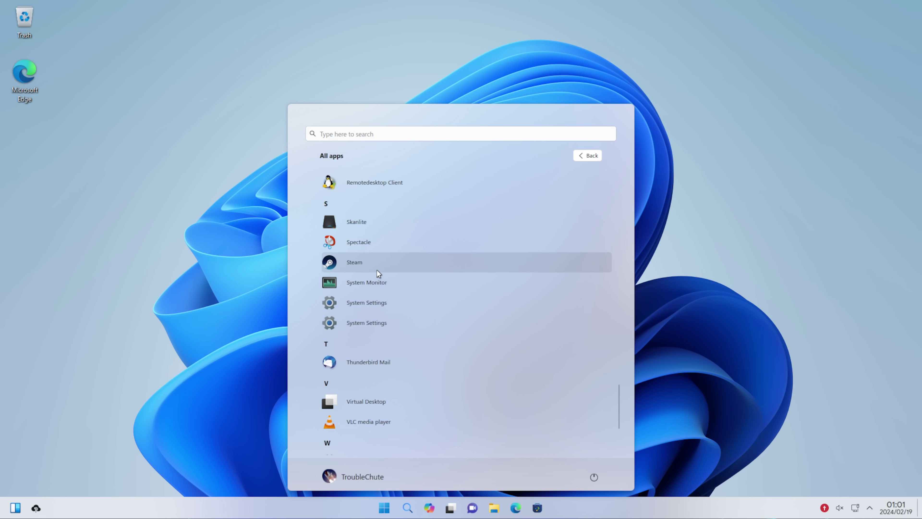
pyautogui.scroll(8, 504, 300)
pyautogui.scroll(-5, 504, 313)
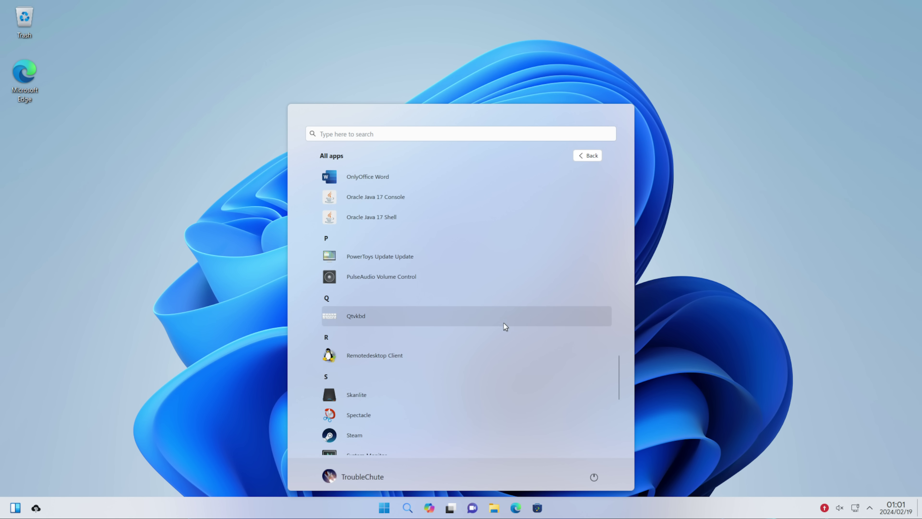
pyautogui.scroll(-2, 501, 338)
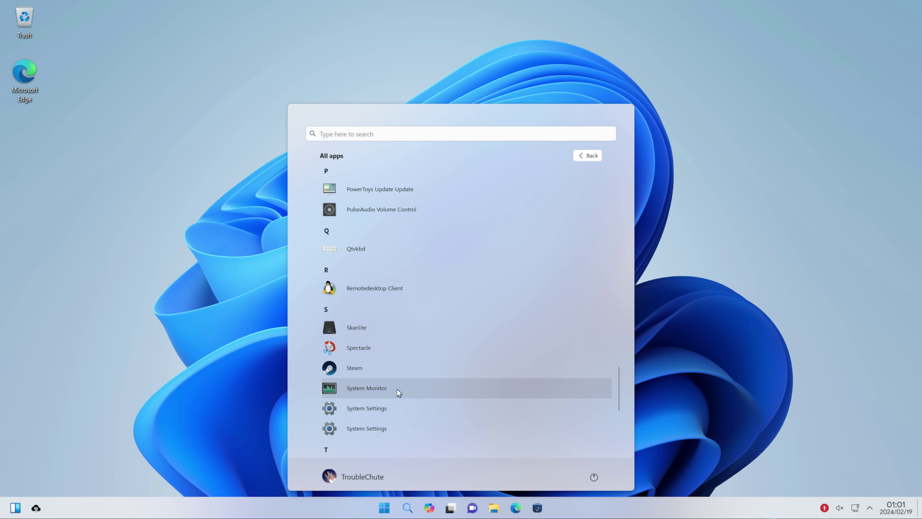
# Launch System Monitor and step through Applications and History to the Processes list.
pyautogui.click(397, 388)
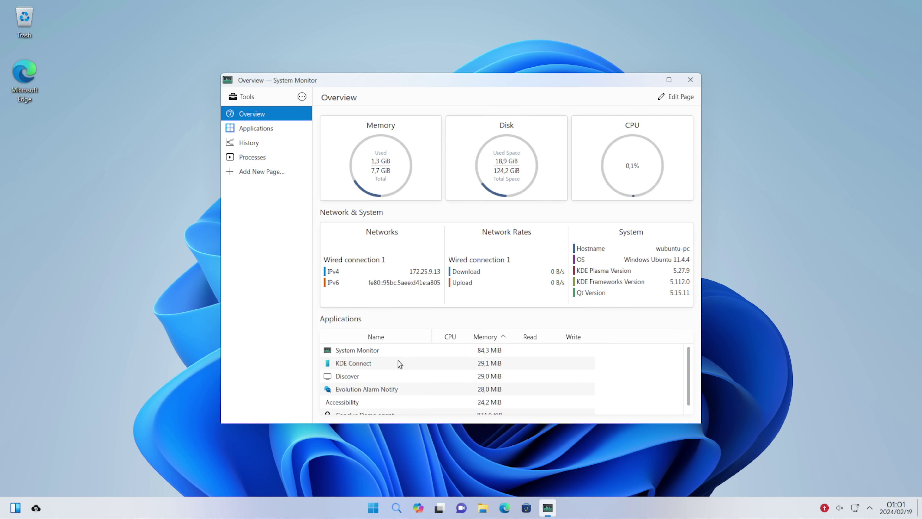
pyautogui.moveTo(629, 259)
pyautogui.scroll(-1, 625, 378)
pyautogui.scroll(1, 626, 378)
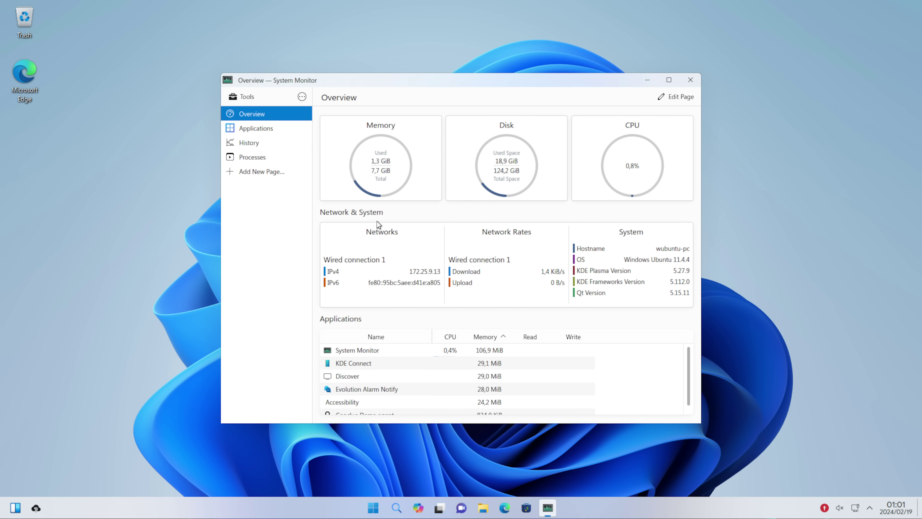
pyautogui.click(256, 129)
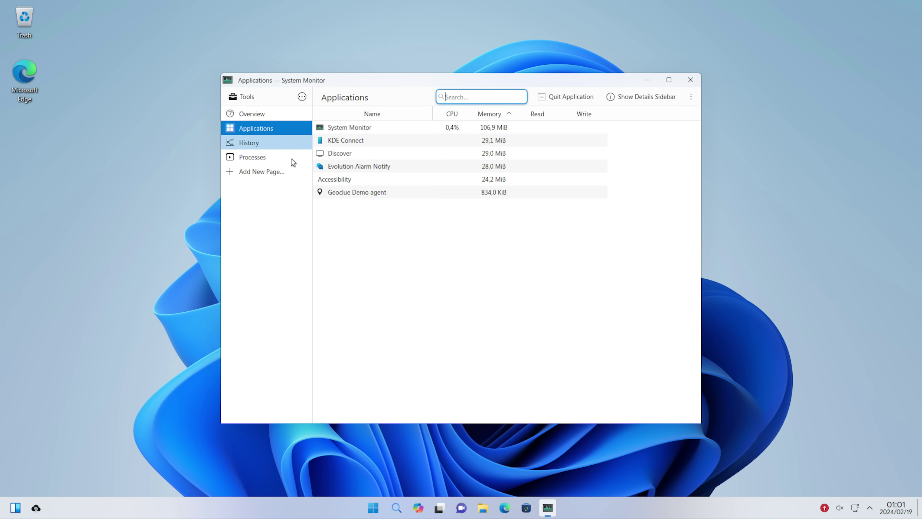
pyautogui.click(273, 143)
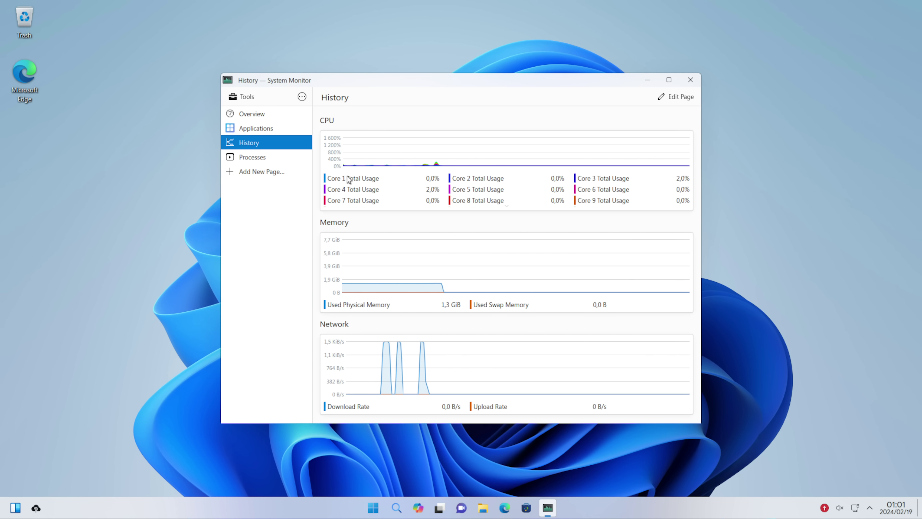
pyautogui.click(278, 162)
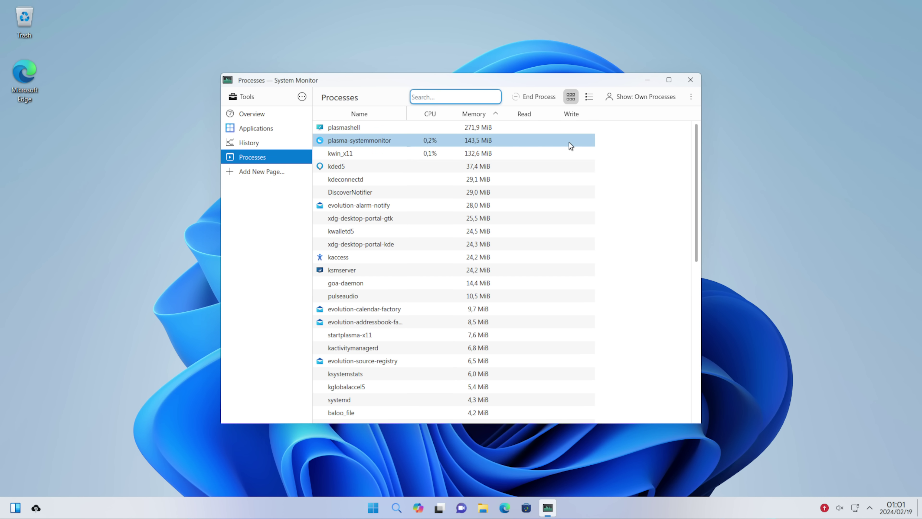
# Close System Monitor and start Microsoft Edge, declining data sharing on the welcome screens.
pyautogui.click(690, 79)
pyautogui.click(515, 508)
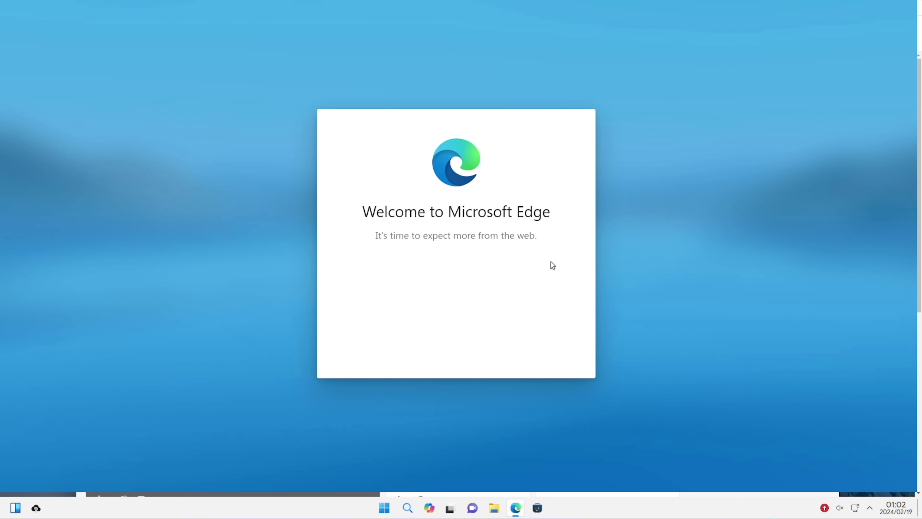
pyautogui.click(391, 285)
pyautogui.click(445, 334)
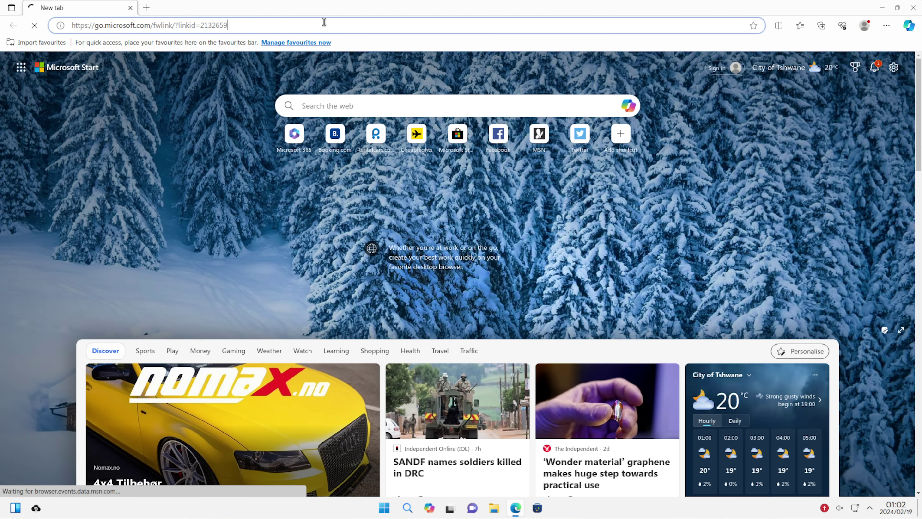
# Search 'download audacity' and pick the Windows installer on audacityteam.org's downloads page.
pyautogui.write('download au')
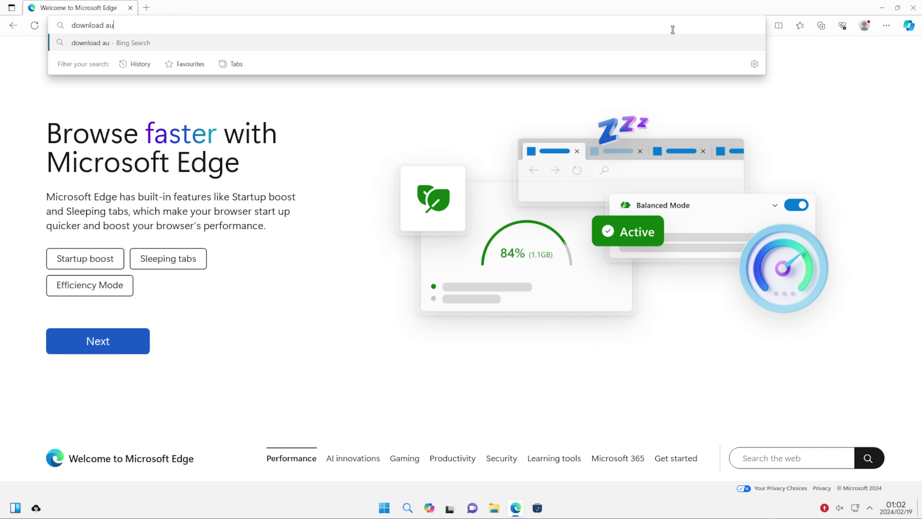
pyautogui.write('dacity')
pyautogui.press('Return')
pyautogui.click(141, 409)
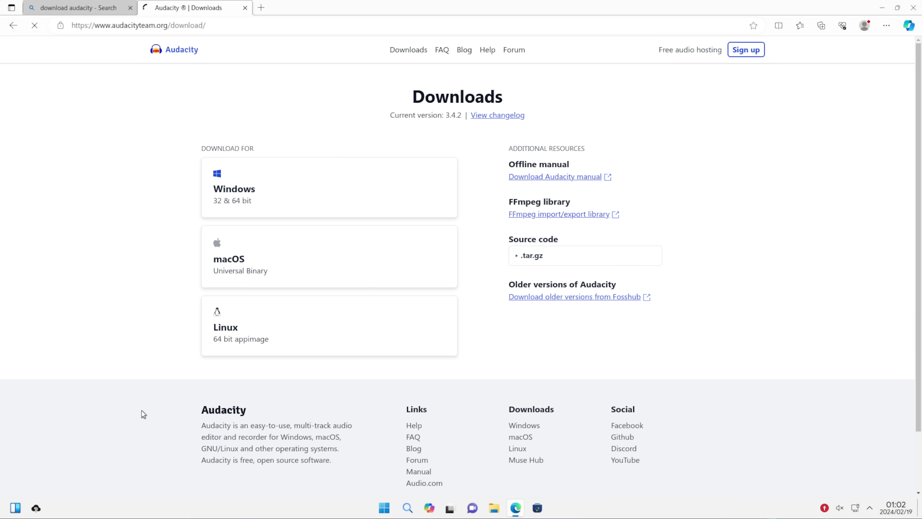
pyautogui.click(235, 178)
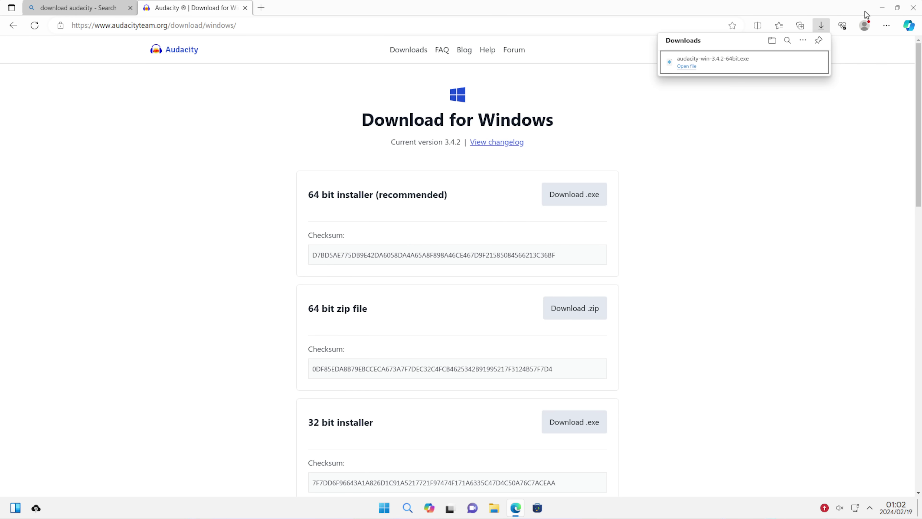
# Run the Audacity installer from its folder, installing Wine Mono and confirming the setup language.
pyautogui.click(788, 61)
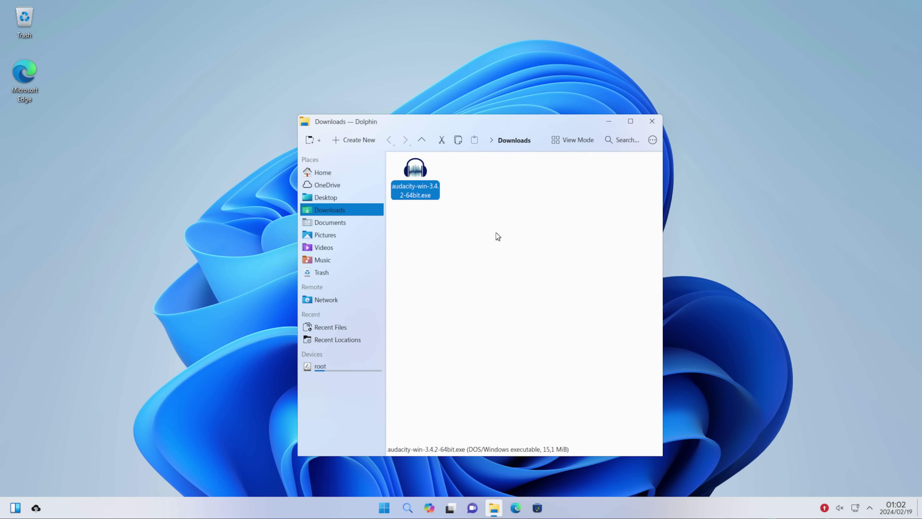
pyautogui.click(453, 267)
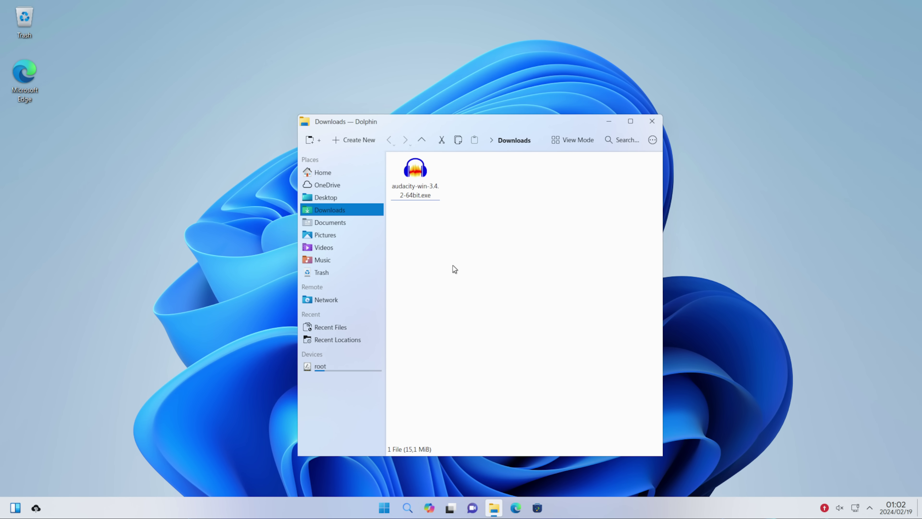
pyautogui.moveTo(472, 238); pyautogui.dragTo(488, 265)
pyautogui.click(410, 185)
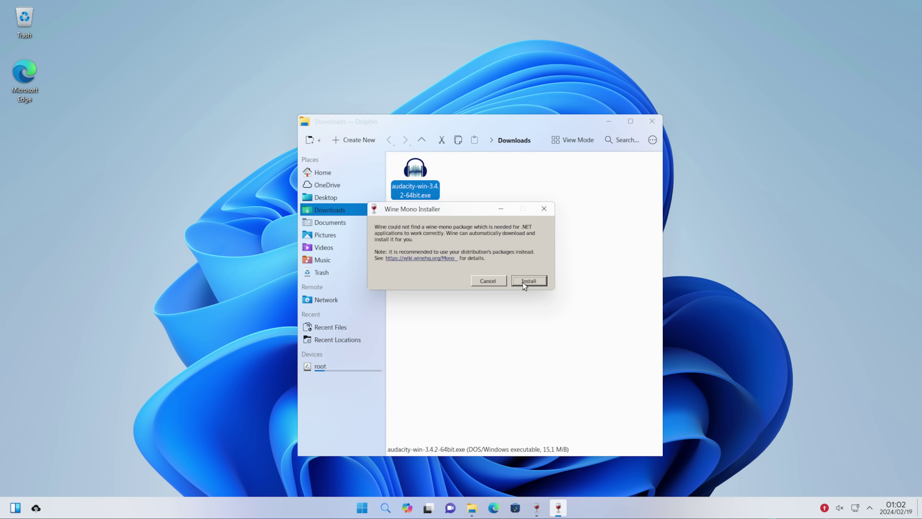
pyautogui.click(524, 280)
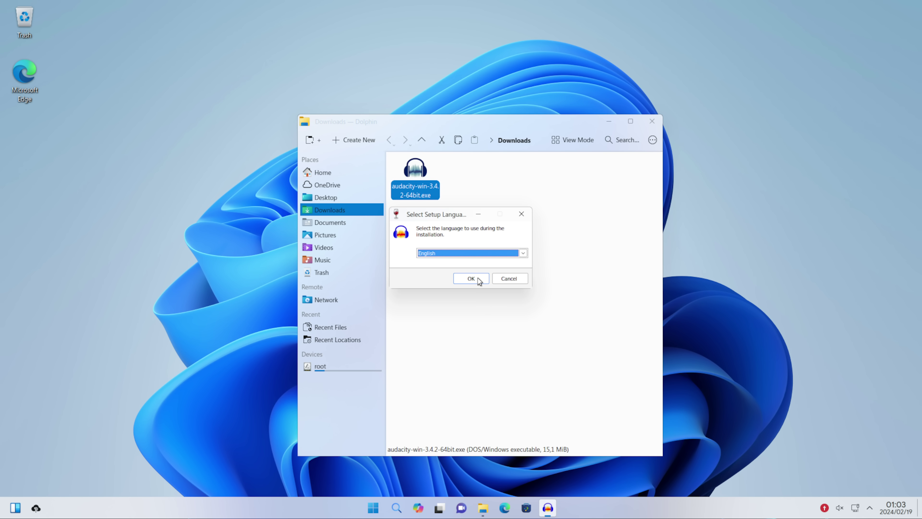
pyautogui.click(477, 278)
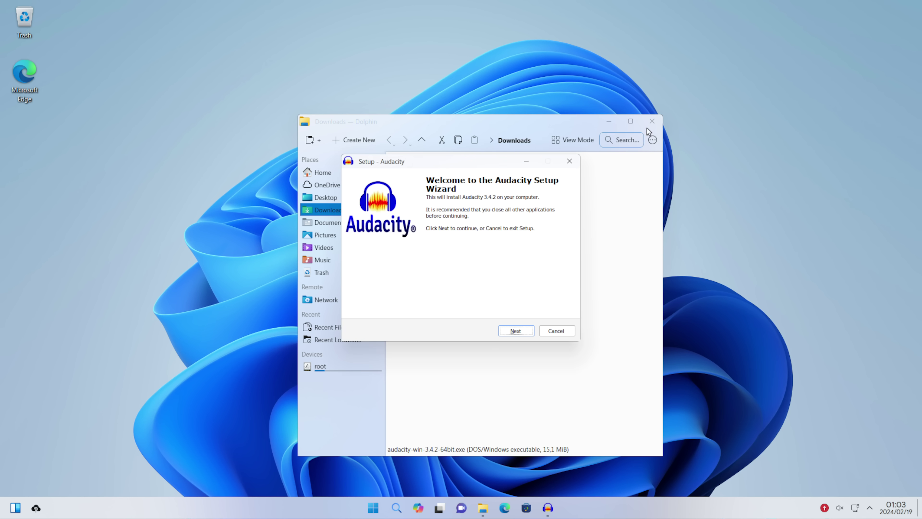
pyautogui.click(651, 122)
# Advance through the wizard with default folder C:\Program Files\Audacity and default tasks, then install.
pyautogui.click(517, 331)
pyautogui.click(515, 331)
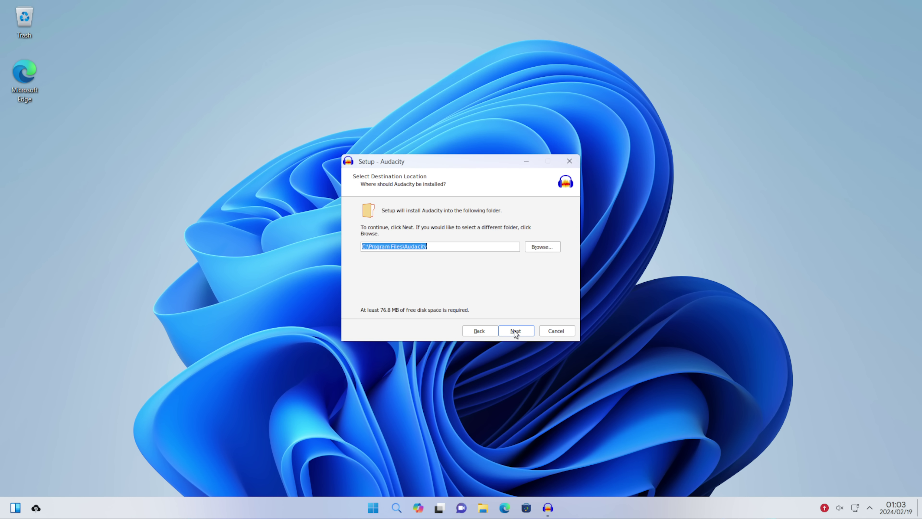
pyautogui.click(515, 331)
pyautogui.click(512, 331)
pyautogui.click(512, 331)
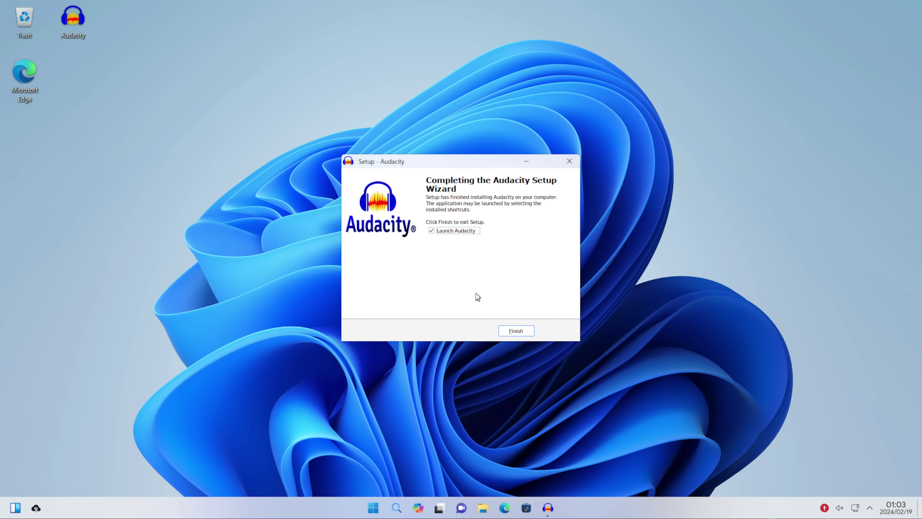
# Finish setup to launch Audacity, then dismiss the update notice and the Welcome screen.
pyautogui.click(515, 331)
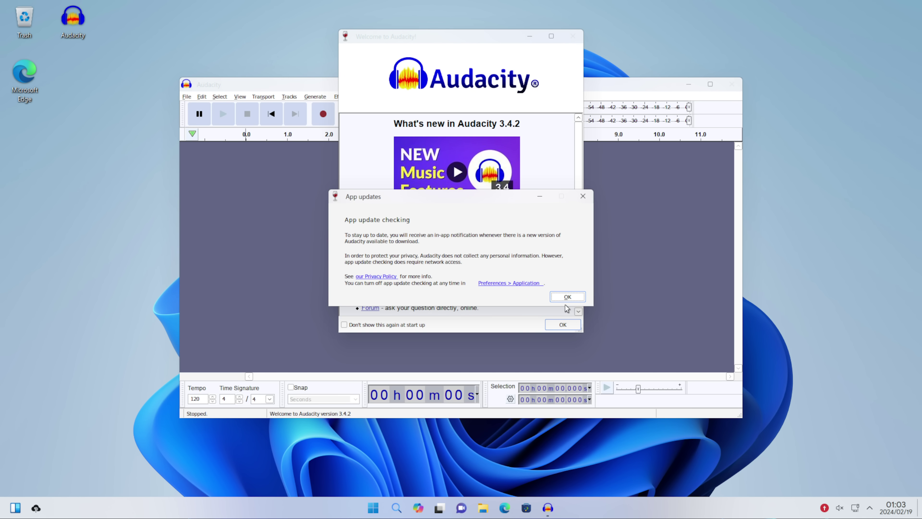
pyautogui.click(567, 297)
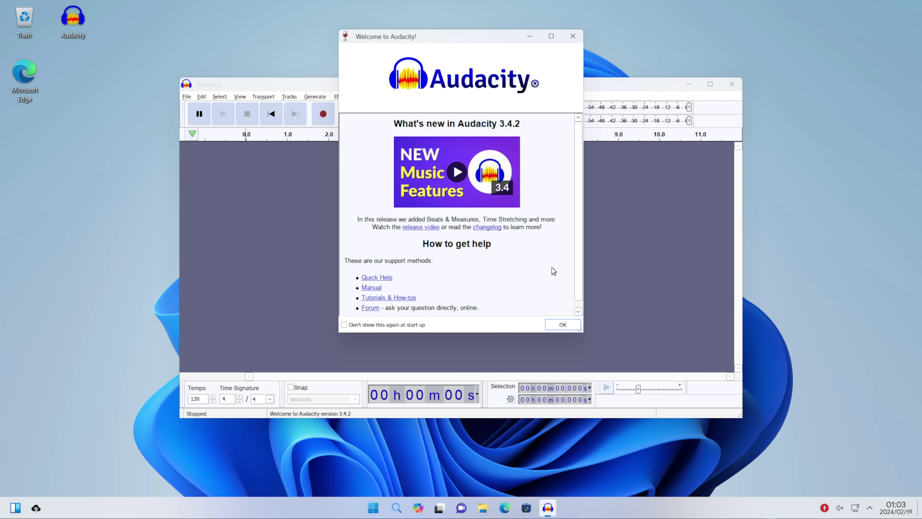
pyautogui.click(573, 36)
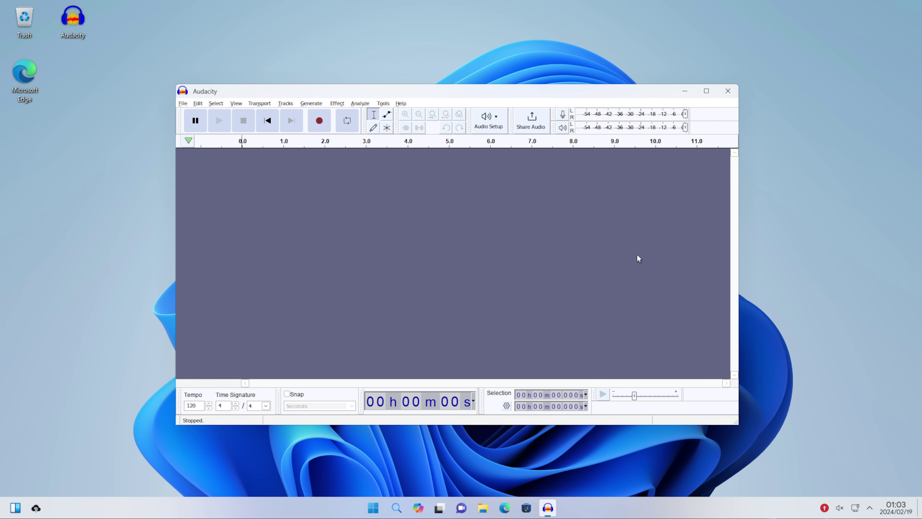
# Quit Audacity and launch Microsoft Copilot, moving its window to the screen centre.
pyautogui.click(725, 92)
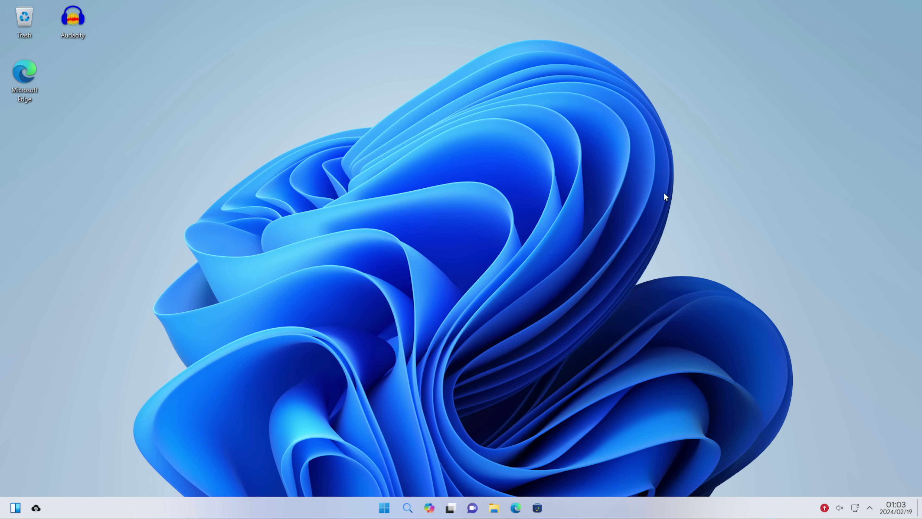
pyautogui.click(429, 508)
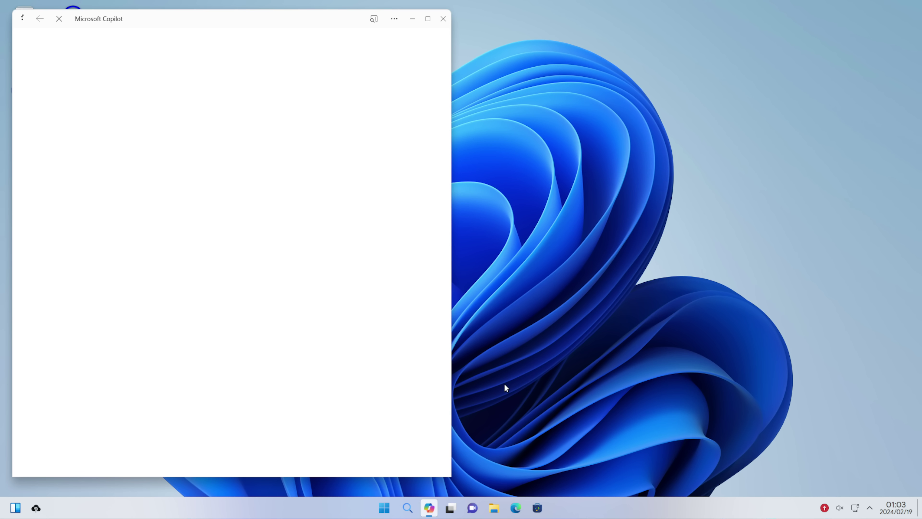
pyautogui.moveTo(187, 34); pyautogui.dragTo(437, 38)
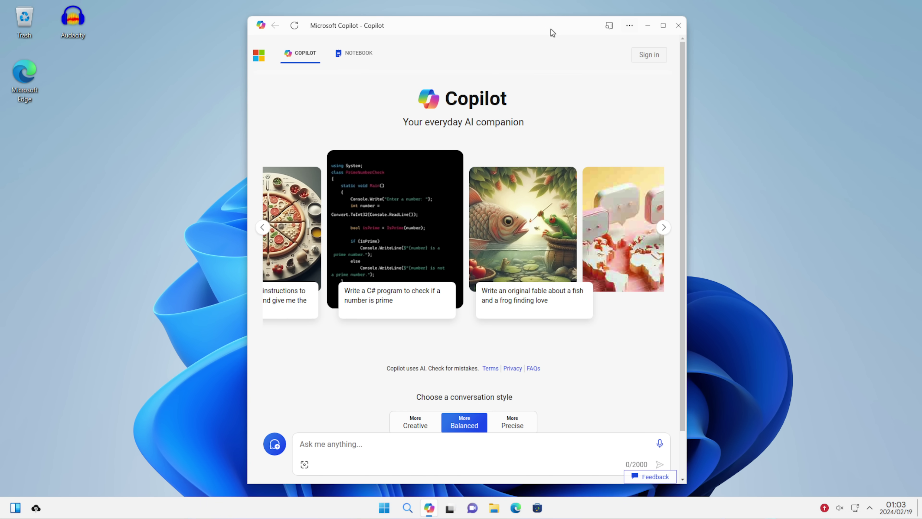
# Send Copilot the test message 'asd', then close it and show the calendar.
pyautogui.click(376, 452)
pyautogui.write('asd')
pyautogui.press('Return')
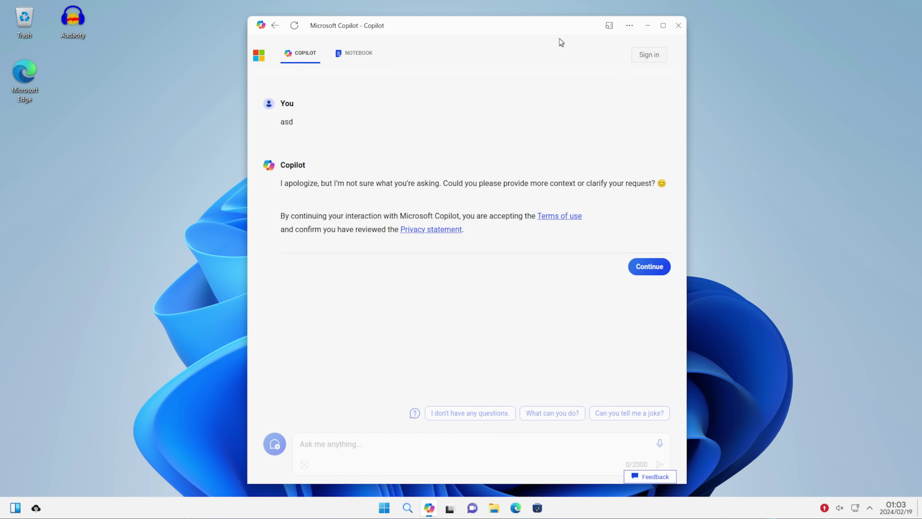
pyautogui.click(678, 25)
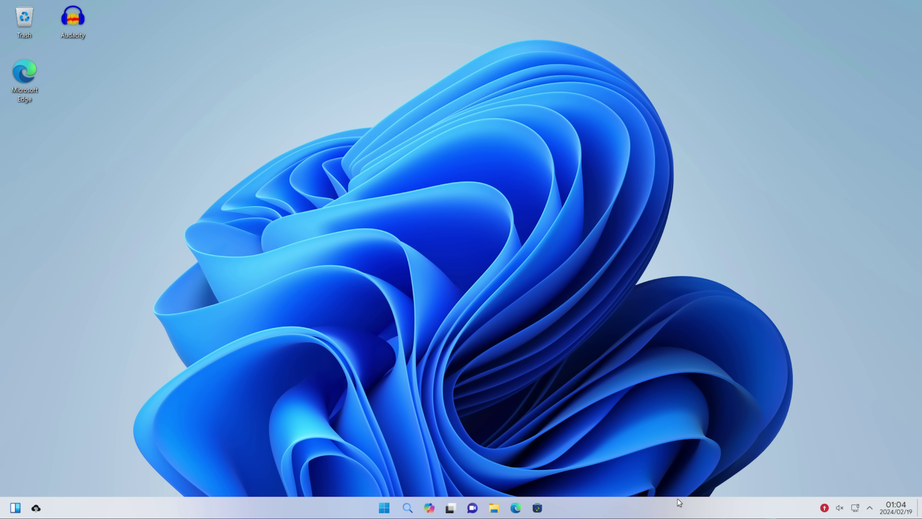
pyautogui.click(891, 513)
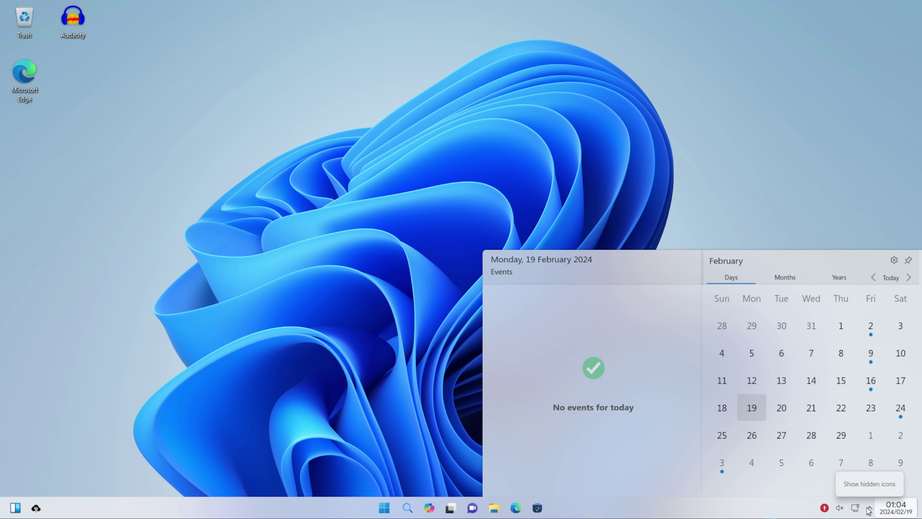
# Check the network panel, then launch Android and acknowledge the CPU virtualization warning.
pyautogui.click(869, 508)
pyautogui.click(855, 510)
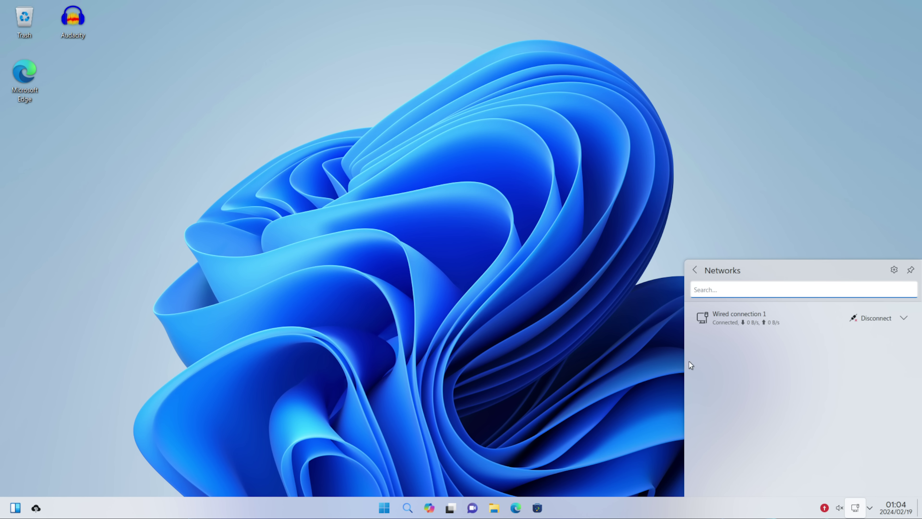
pyautogui.click(384, 507)
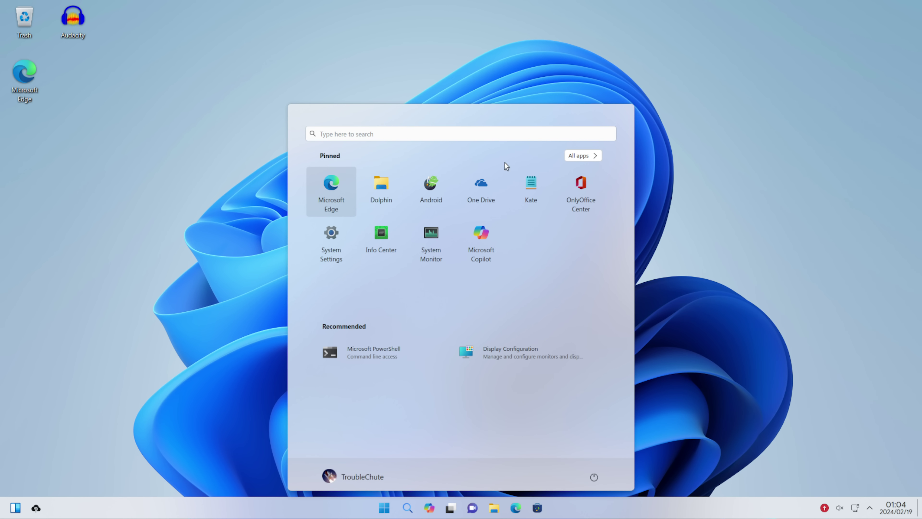
pyautogui.click(431, 187)
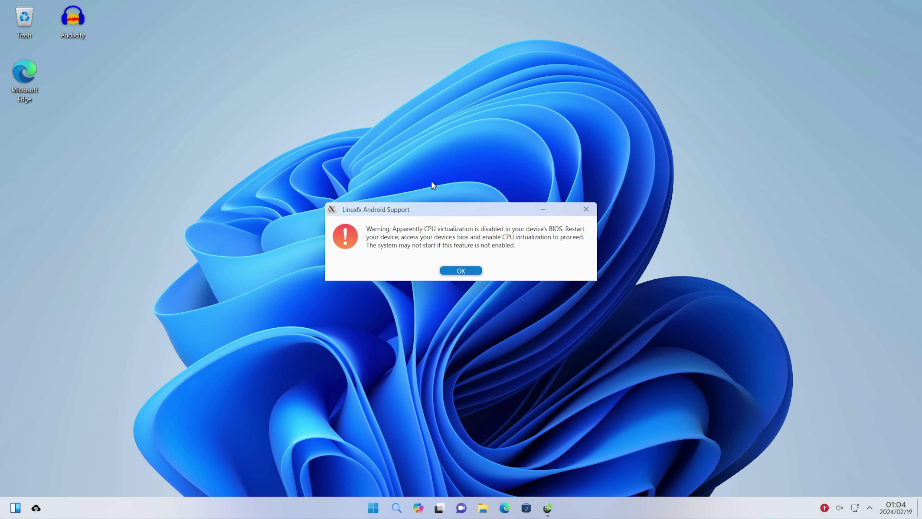
pyautogui.click(460, 270)
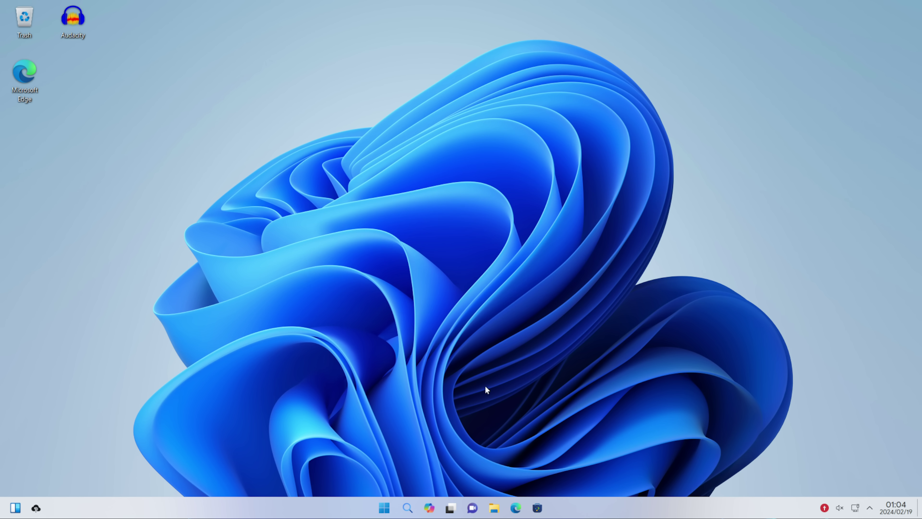
# Launch One Drive and Kate from Start, close Kate, and reopen the pinned apps list.
pyautogui.click(384, 507)
pyautogui.click(485, 198)
pyautogui.press('super')
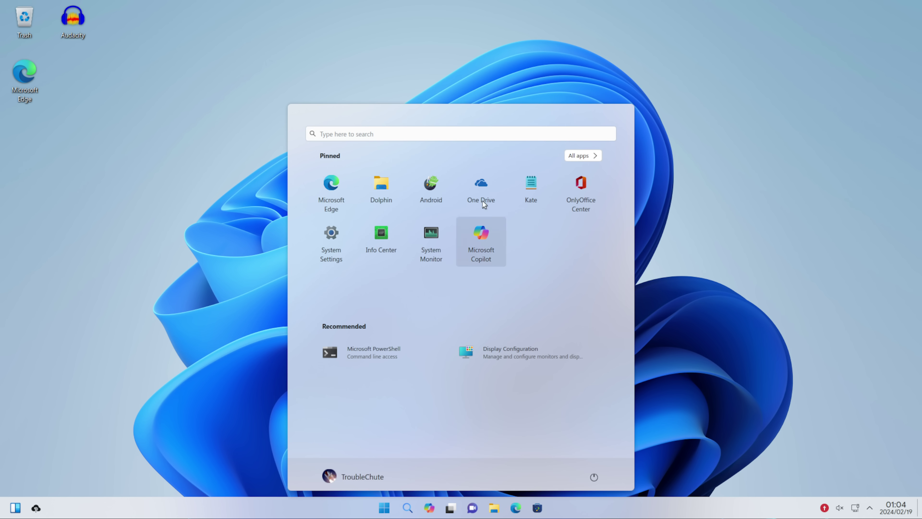
pyautogui.click(549, 194)
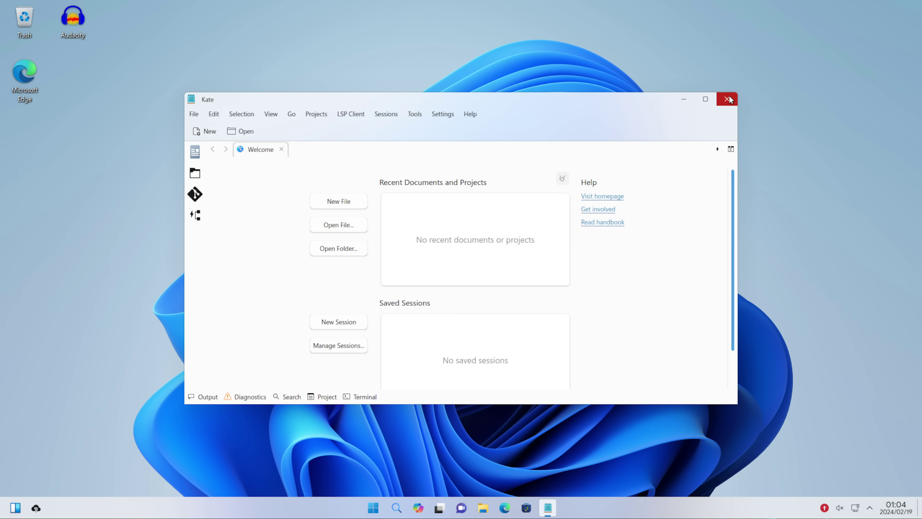
pyautogui.click(727, 99)
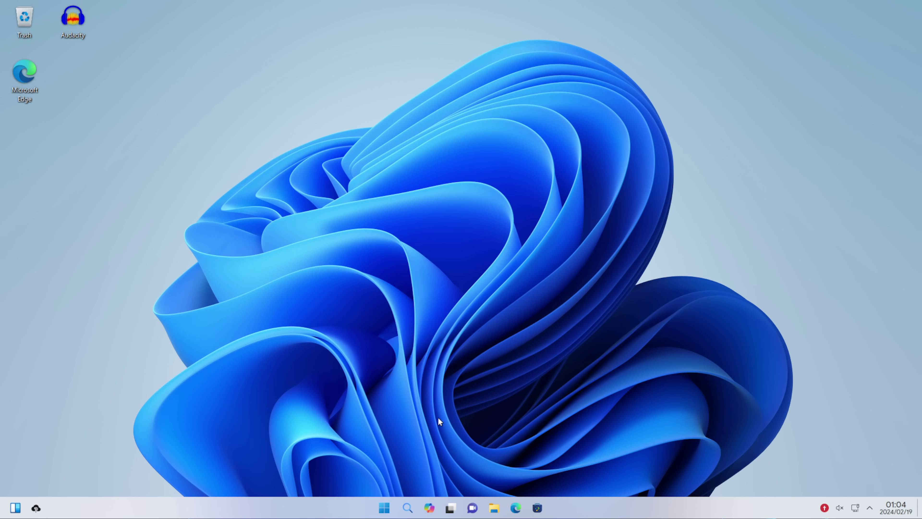
pyautogui.press('super')
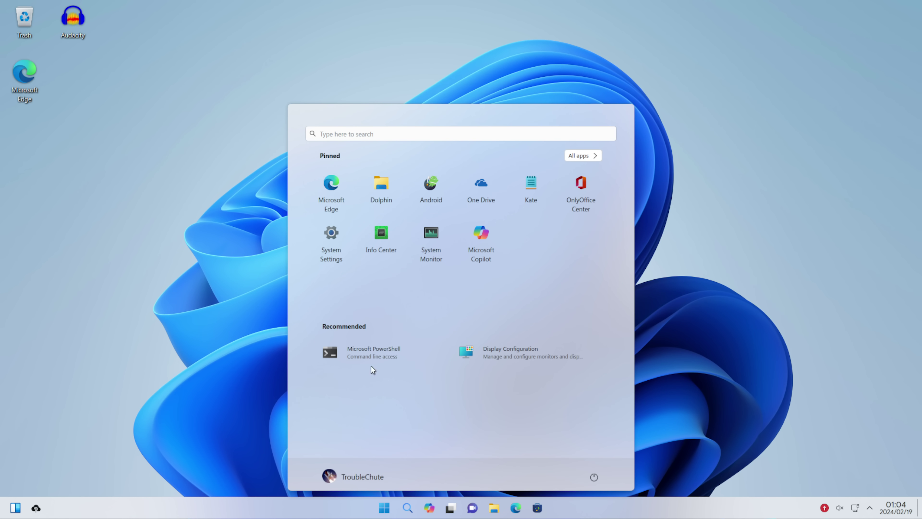
# Find System Settings under S in the All apps list and open it.
pyautogui.click(581, 156)
pyautogui.scroll(-5, 566, 312)
pyautogui.scroll(-15, 570, 322)
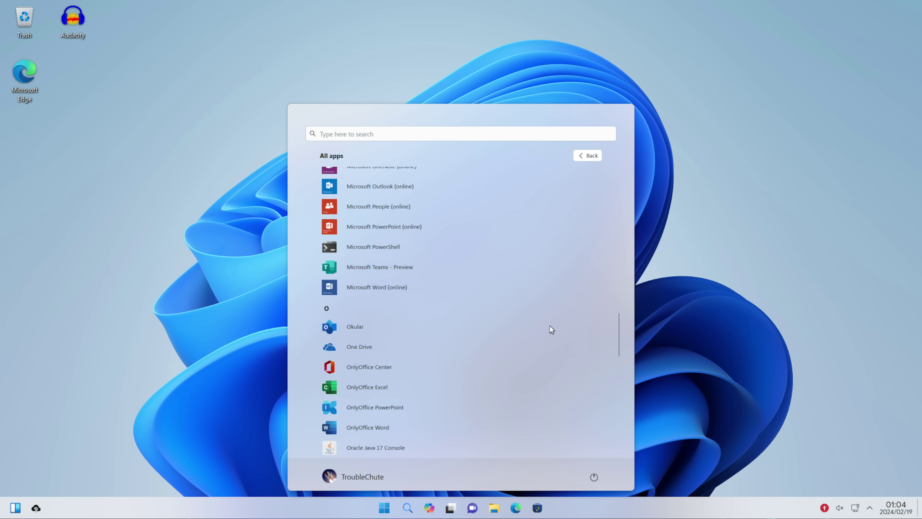
pyautogui.scroll(-3, 548, 328)
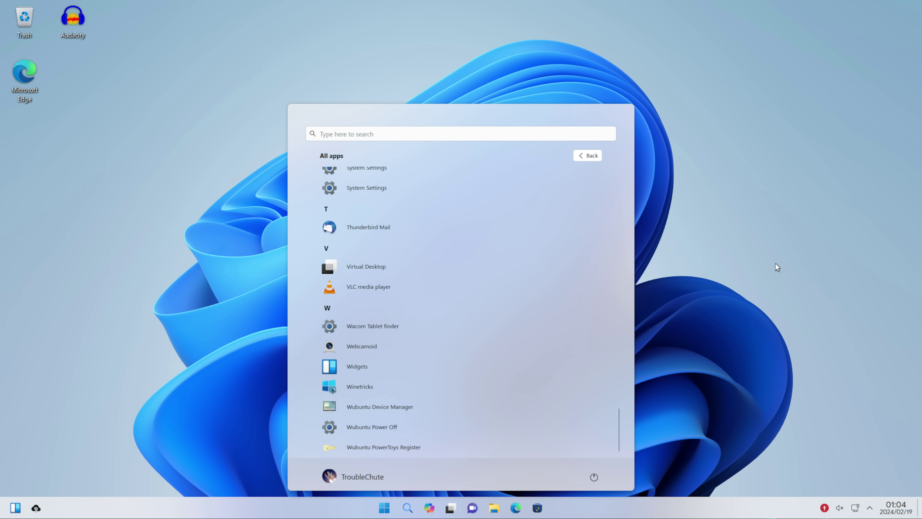
pyautogui.scroll(5, 498, 320)
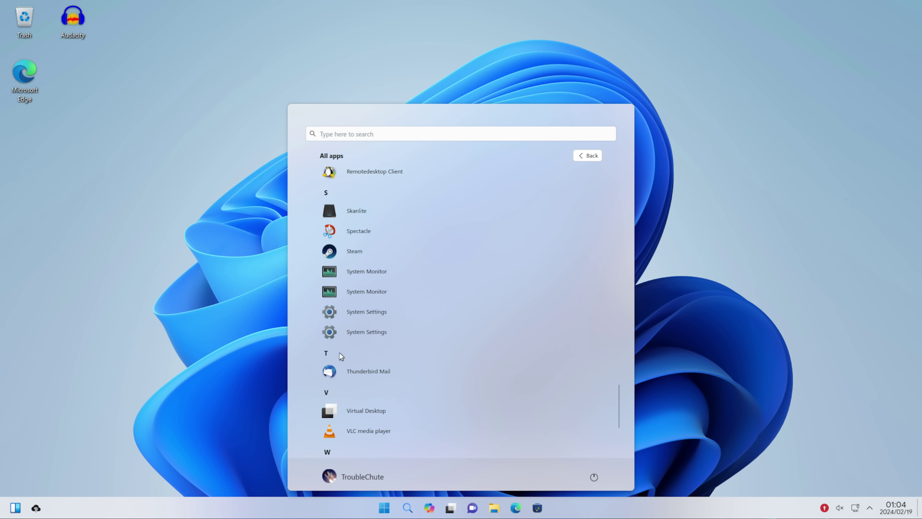
pyautogui.click(390, 315)
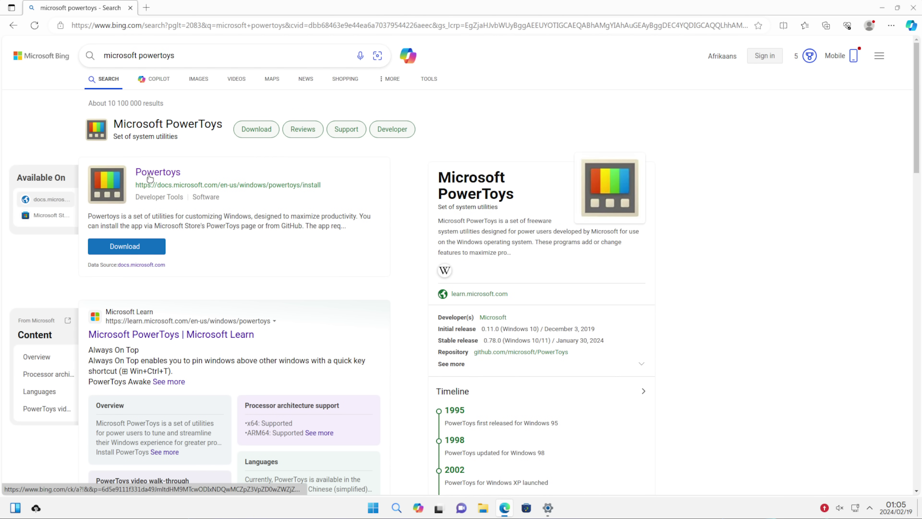
# Scroll through the PowerToys pages in Edge, then close the Install PowerToys tab.
pyautogui.click(151, 172)
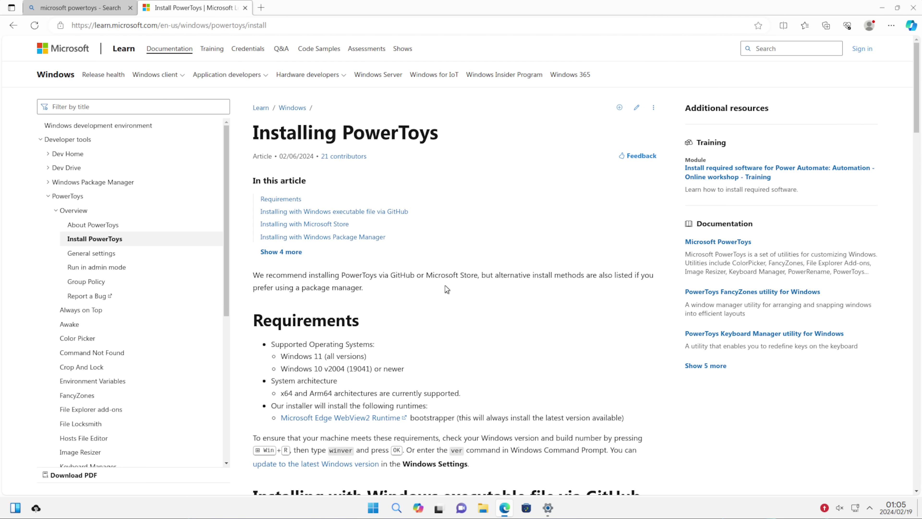
pyautogui.scroll(-15, 472, 293)
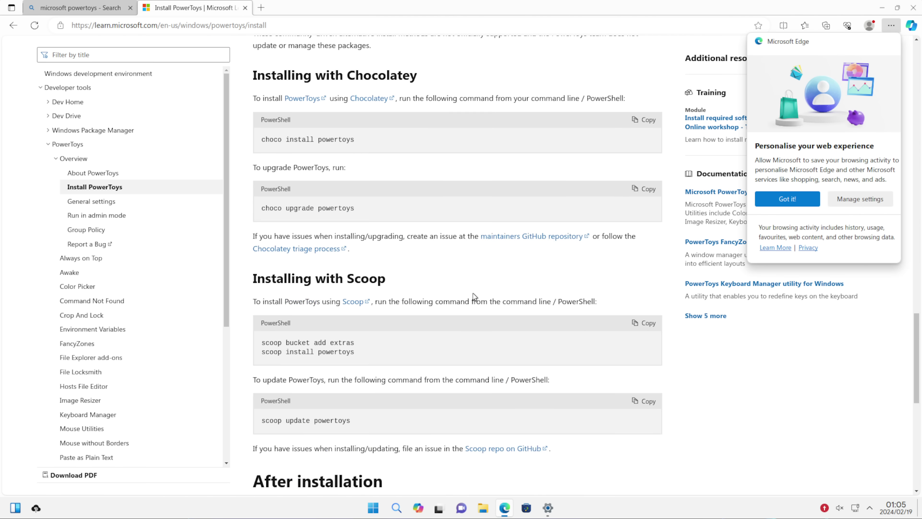
pyautogui.scroll(-10, 472, 292)
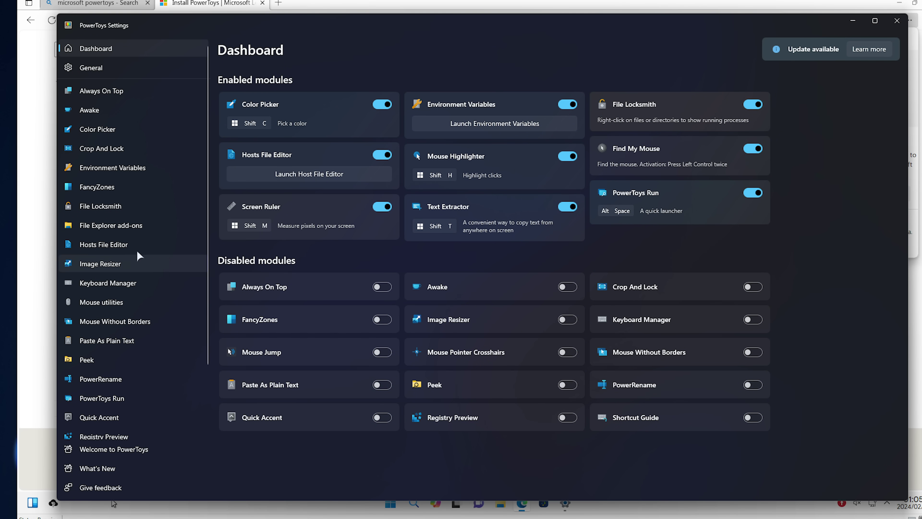
pyautogui.scroll(-3, 139, 255)
pyautogui.scroll(3, 162, 250)
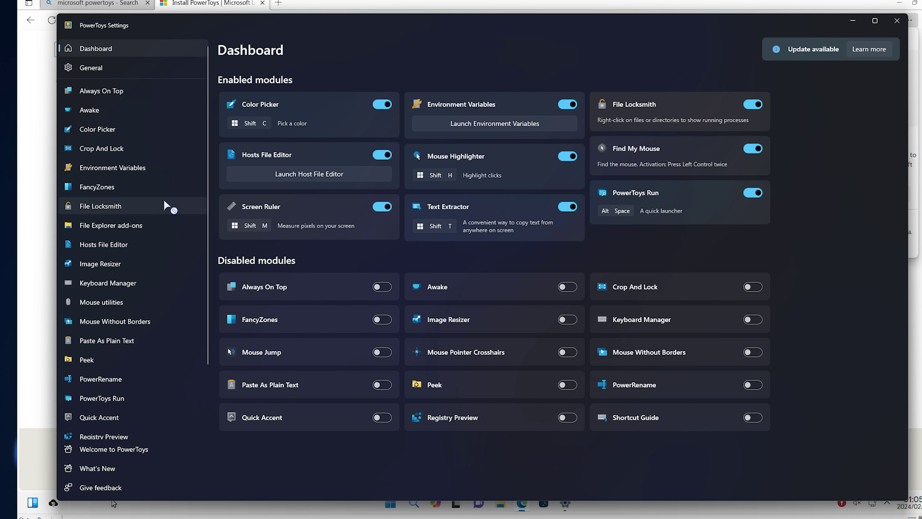
pyautogui.press('ctrl')
pyautogui.press('ctrl')
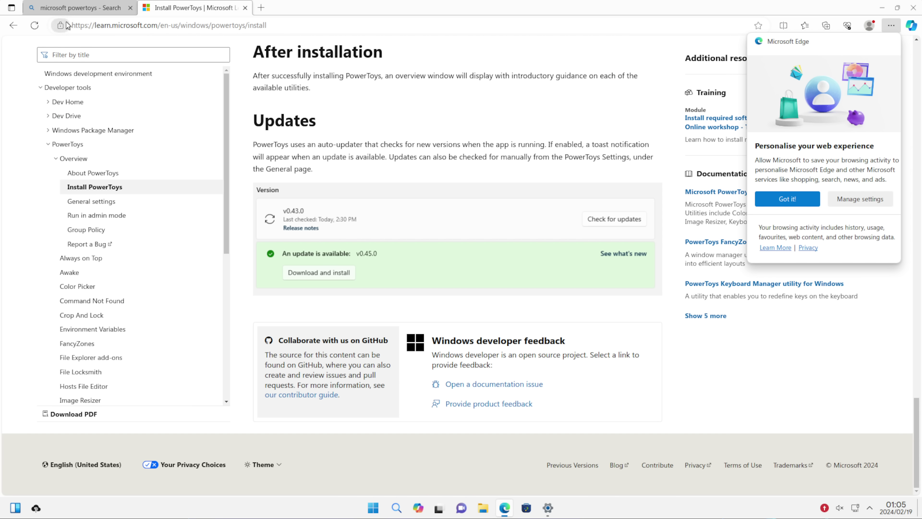
pyautogui.middleClick(212, 12)
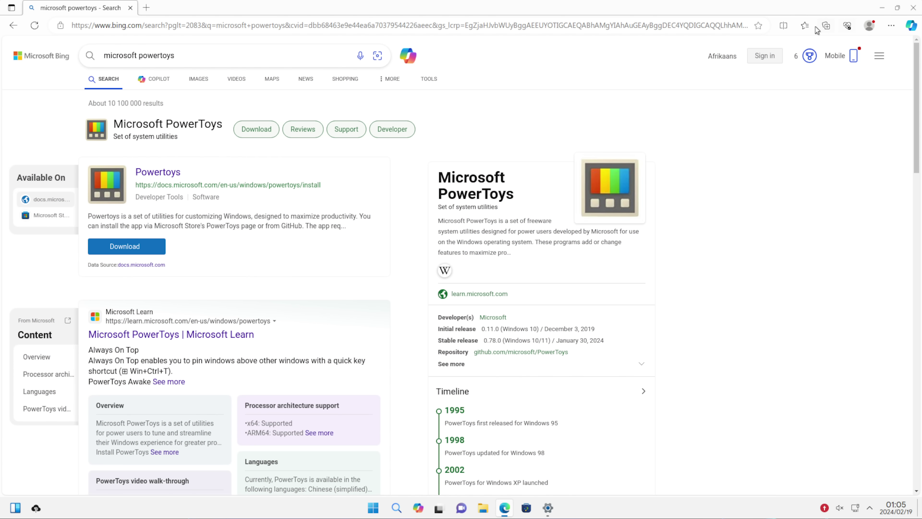
# Close Edge to return to Settings and reposition the Settings window.
pyautogui.click(914, 7)
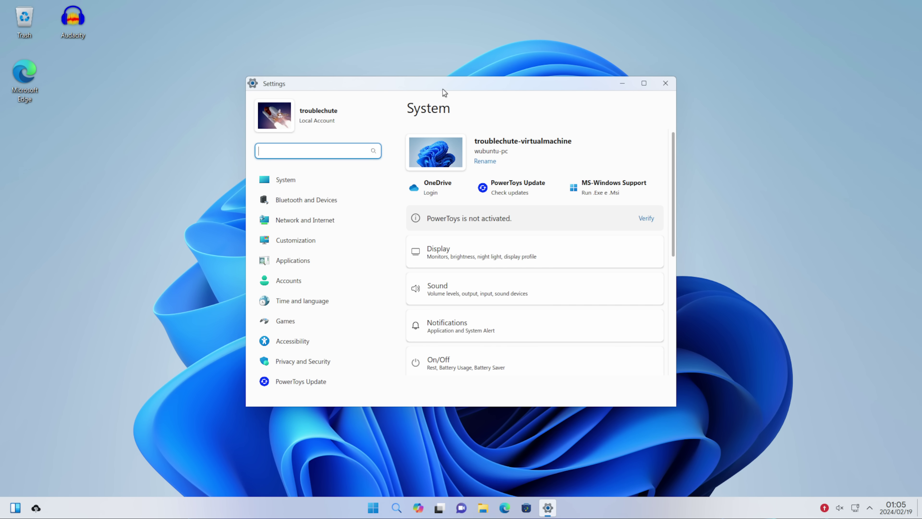
pyautogui.moveTo(435, 83)
pyautogui.mouseDown()
pyautogui.moveTo(411, 91)
pyautogui.moveTo(438, 82)
pyautogui.mouseUp()
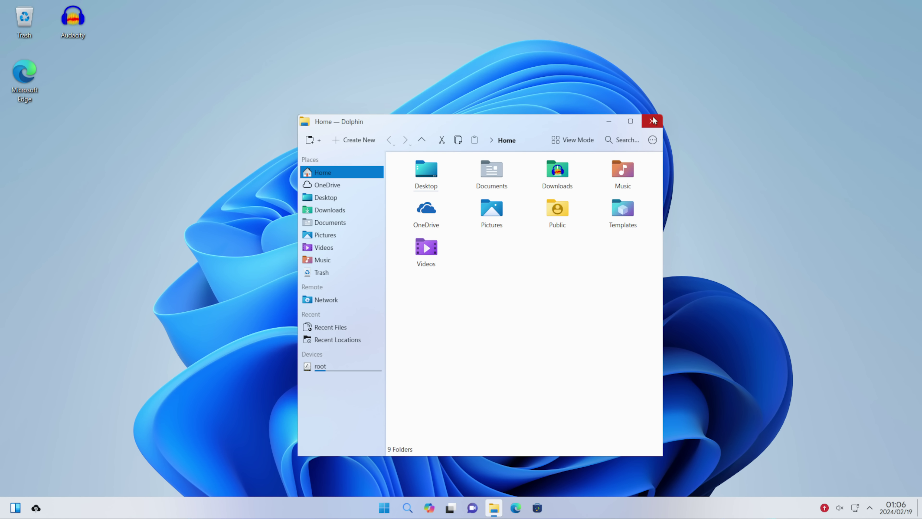
# Launch Edge on wubuntu.org and look over the $35 Professional Key page.
pyautogui.click(653, 121)
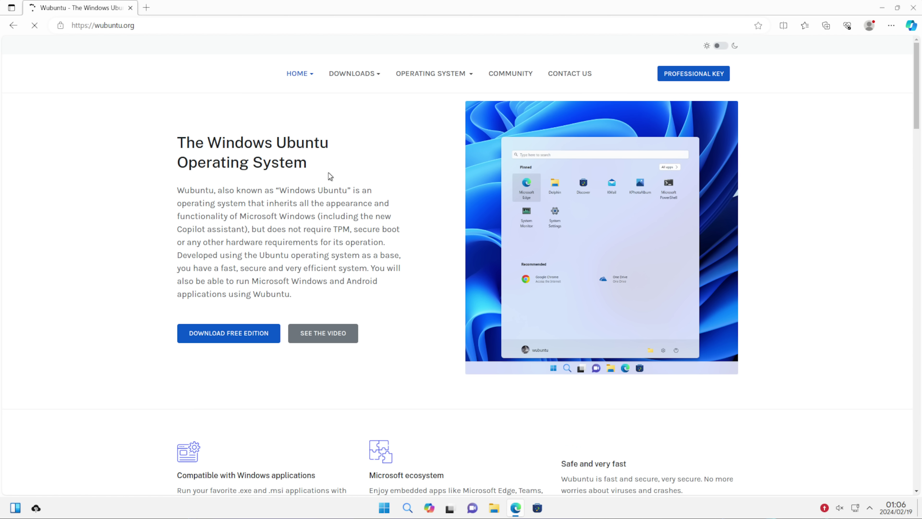
pyautogui.moveTo(355, 74)
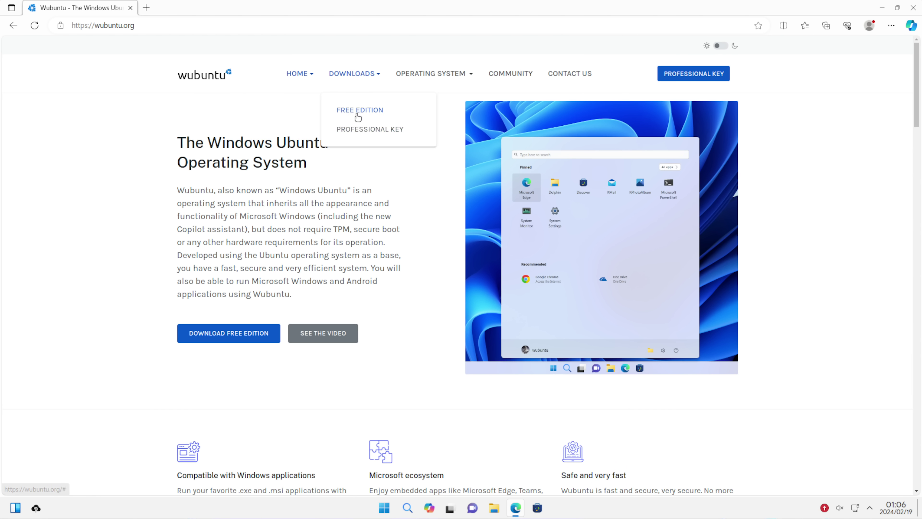
pyautogui.click(356, 119)
pyautogui.scroll(-3, 363, 291)
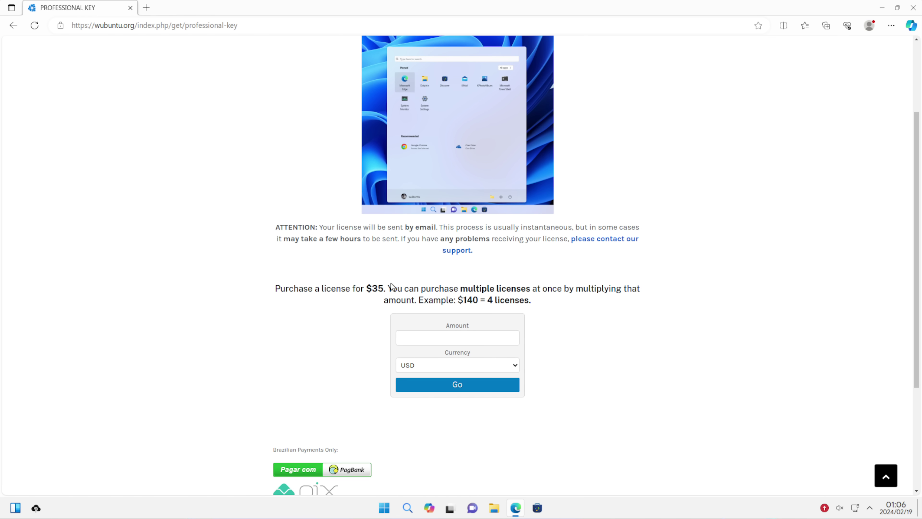
pyautogui.moveTo(351, 288); pyautogui.dragTo(422, 288)
pyautogui.scroll(3, 589, 303)
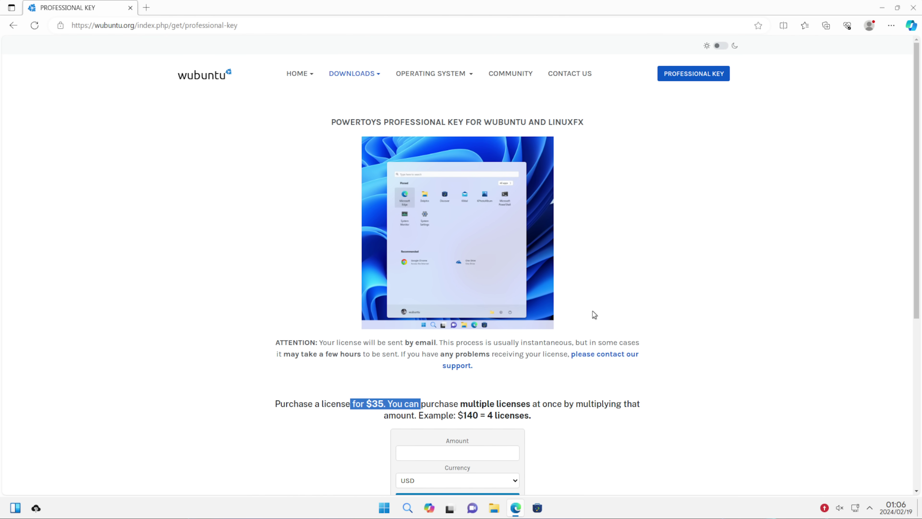
# Open the Free Edition page and highlight 'Ubuntu' and 'PLASMA' in its headings.
pyautogui.moveTo(355, 74)
pyautogui.click(363, 109)
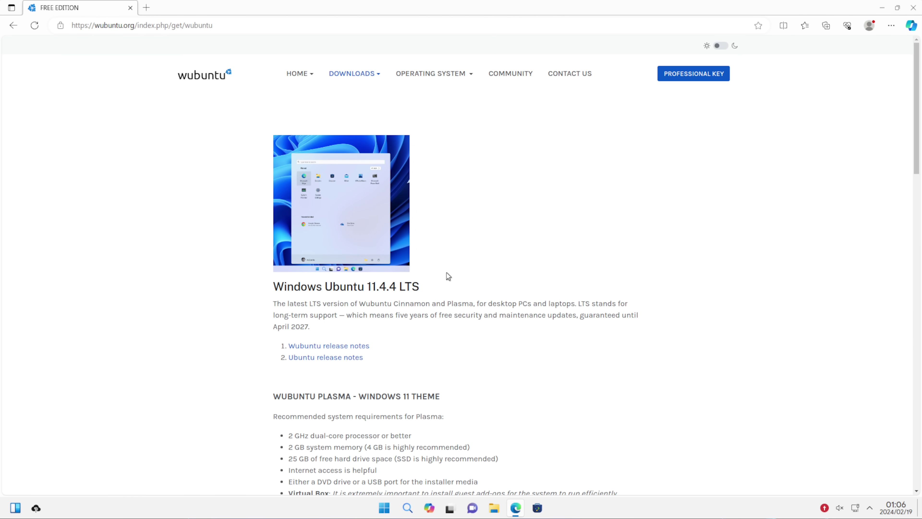
pyautogui.doubleClick(354, 286)
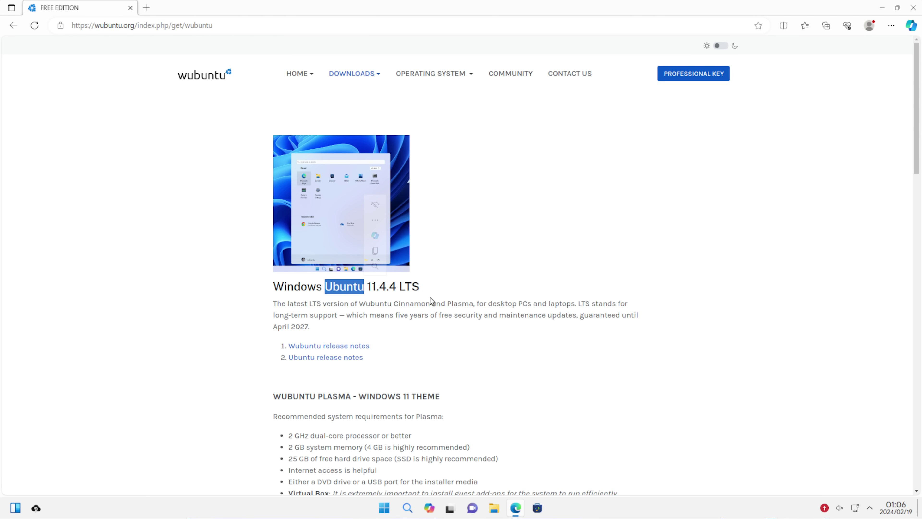
pyautogui.doubleClick(327, 398)
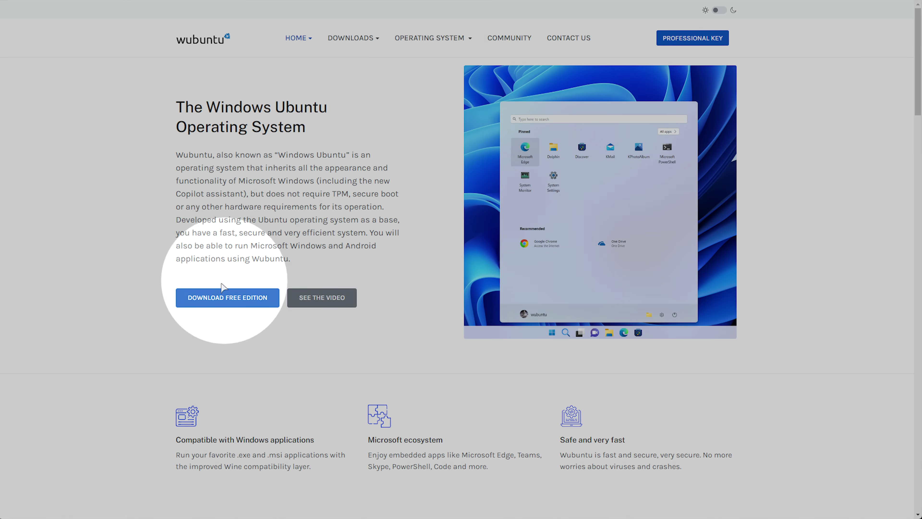
# Return to Downloads > Free Edition and scroll through the available editions.
pyautogui.click(364, 36)
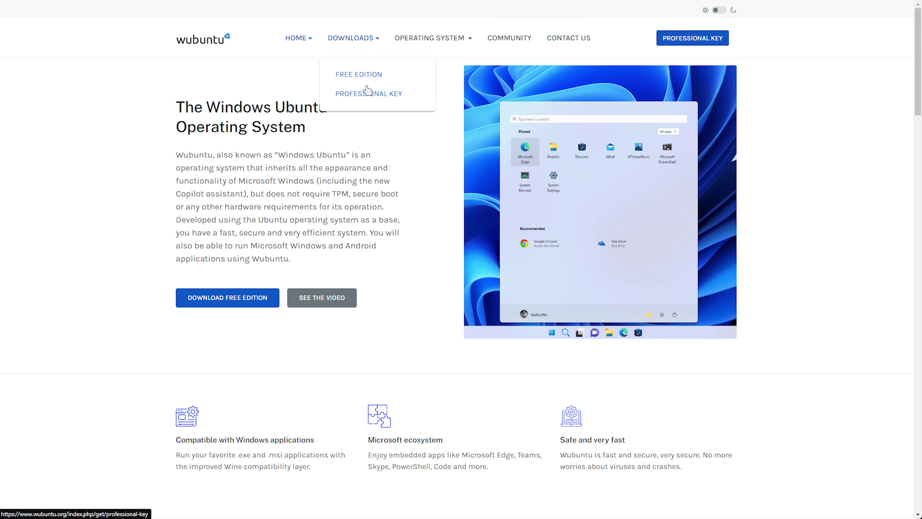
pyautogui.click(367, 88)
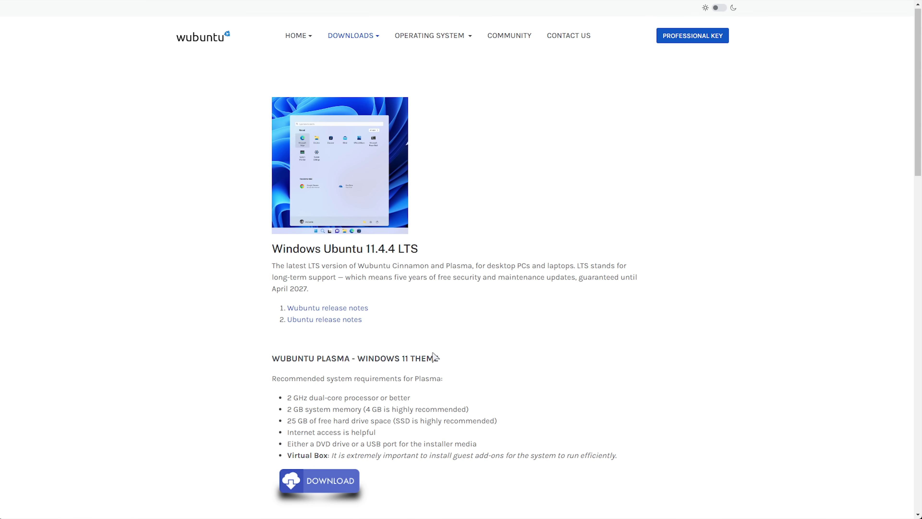
pyautogui.scroll(-4, 435, 277)
pyautogui.moveTo(440, 218); pyautogui.dragTo(363, 242)
pyautogui.scroll(-2, 456, 294)
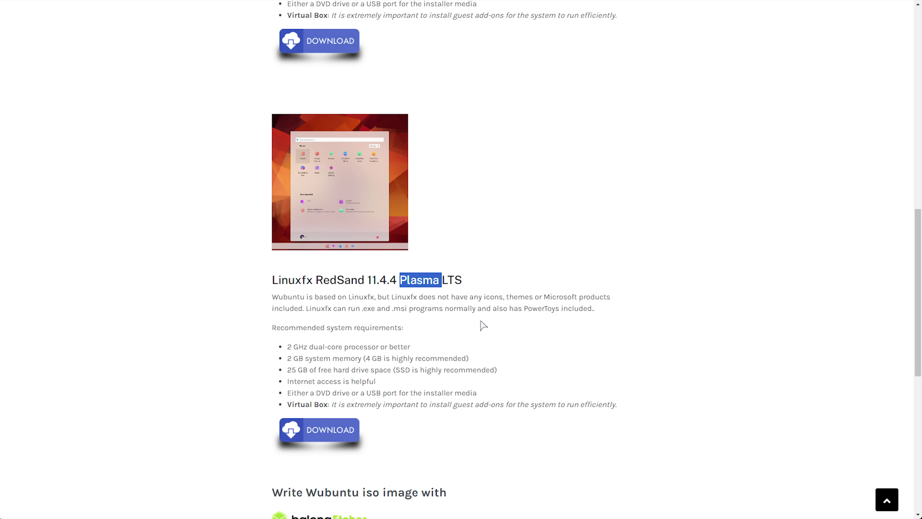
# Highlight the Linuxfx notes on Microsoft products and PowerToys, then open the Plasma Windows 11 Theme download.
pyautogui.moveTo(509, 299); pyautogui.dragTo(419, 299)
pyautogui.doubleClick(520, 296)
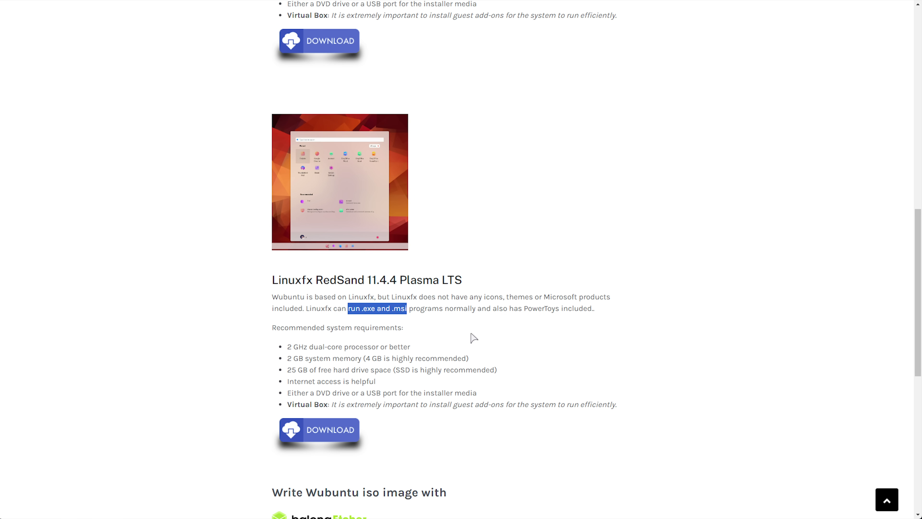
pyautogui.moveTo(524, 309); pyautogui.dragTo(561, 310)
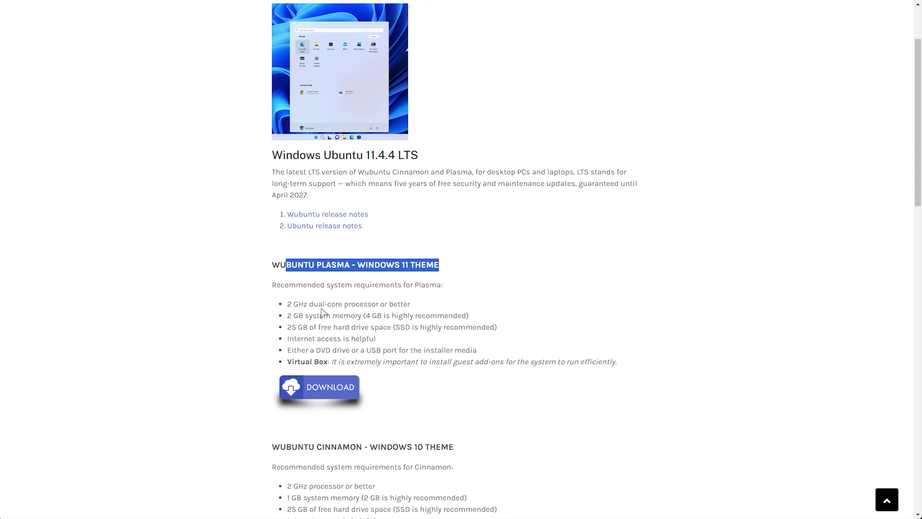
pyautogui.click(319, 387)
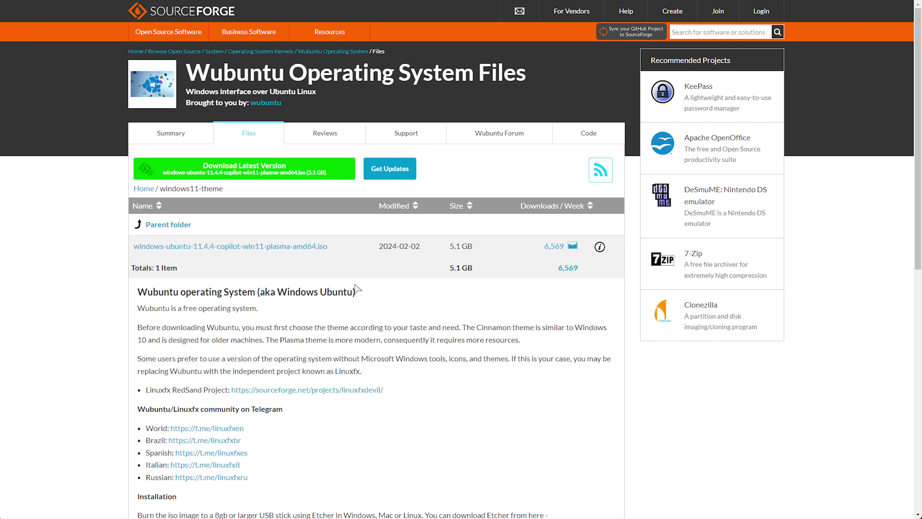
# Download the latest version, windows-ubuntu-11.4.4-copilot-win11-plasma-amd64.iso, from SourceForge.
pyautogui.click(271, 176)
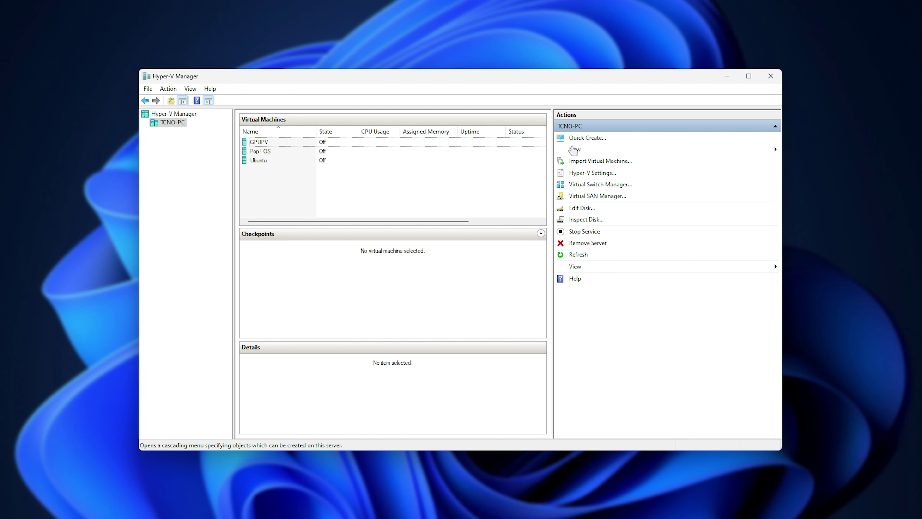
# Start a new VM named Wubuntu, stored in the Wubuntu folder, as Generation 2.
pyautogui.click(574, 150)
pyautogui.click(835, 151)
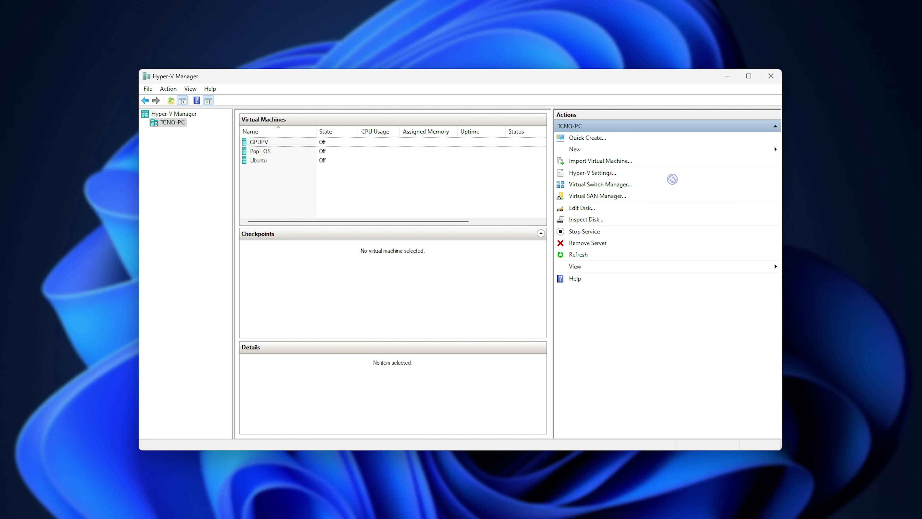
pyautogui.write('Wubuntu')
pyautogui.click(472, 254)
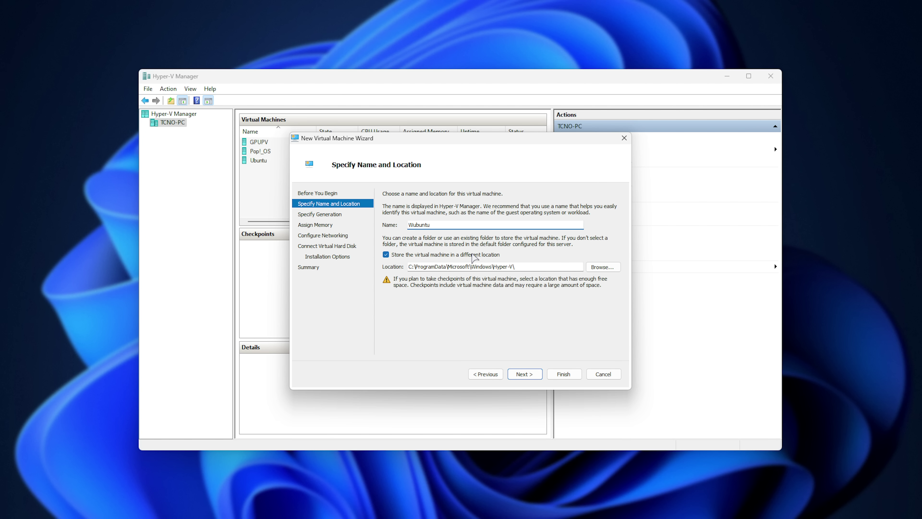
pyautogui.click(603, 266)
pyautogui.doubleClick(392, 210)
pyautogui.click(662, 418)
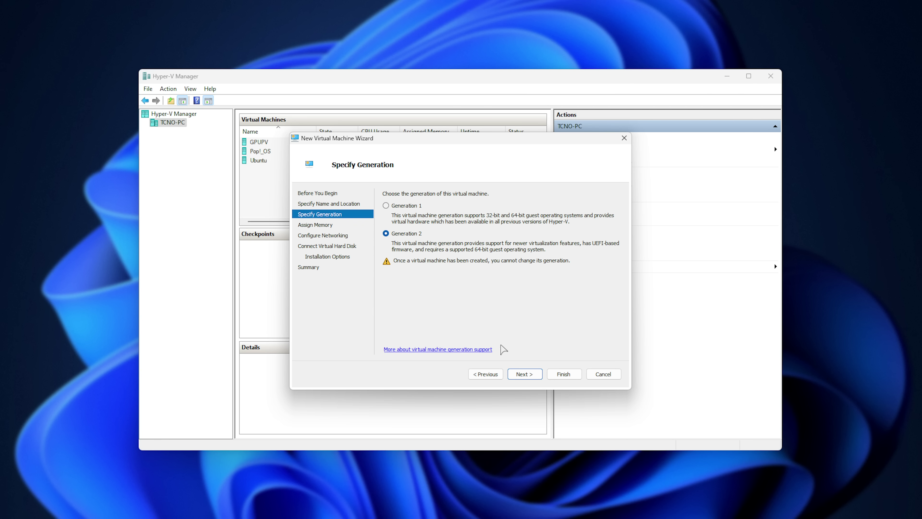
pyautogui.click(523, 376)
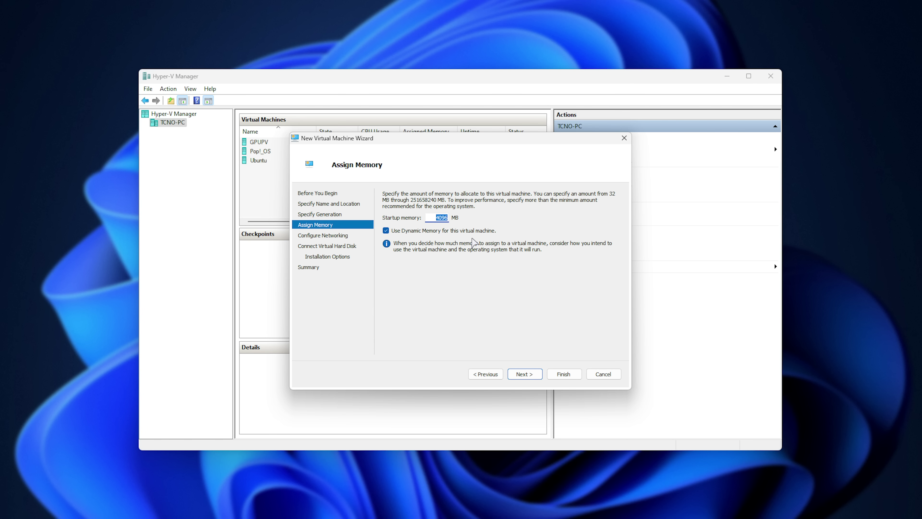
# Give it 8192 MB without dynamic memory, Default Switch networking and a new 127 GB disk.
pyautogui.write('8192')
pyautogui.click(462, 230)
pyautogui.click(520, 373)
pyautogui.click(504, 210)
pyautogui.click(503, 233)
pyautogui.click(513, 375)
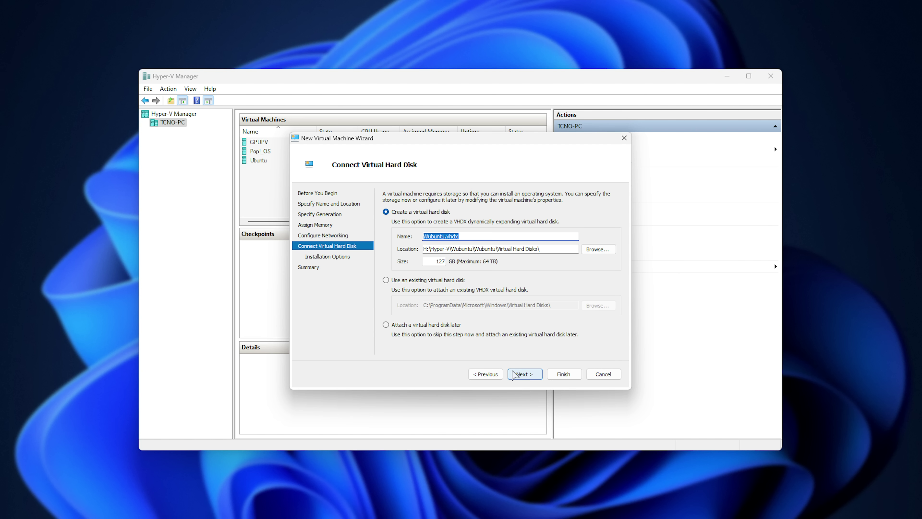
pyautogui.click(513, 375)
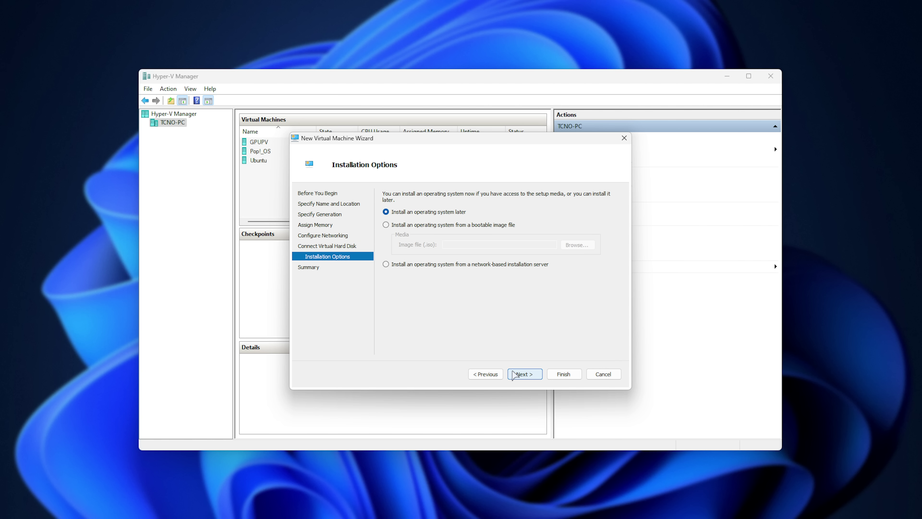
# Attach the downloaded Wubuntu ISO as the bootable installation image.
pyautogui.click(410, 226)
pyautogui.click(579, 245)
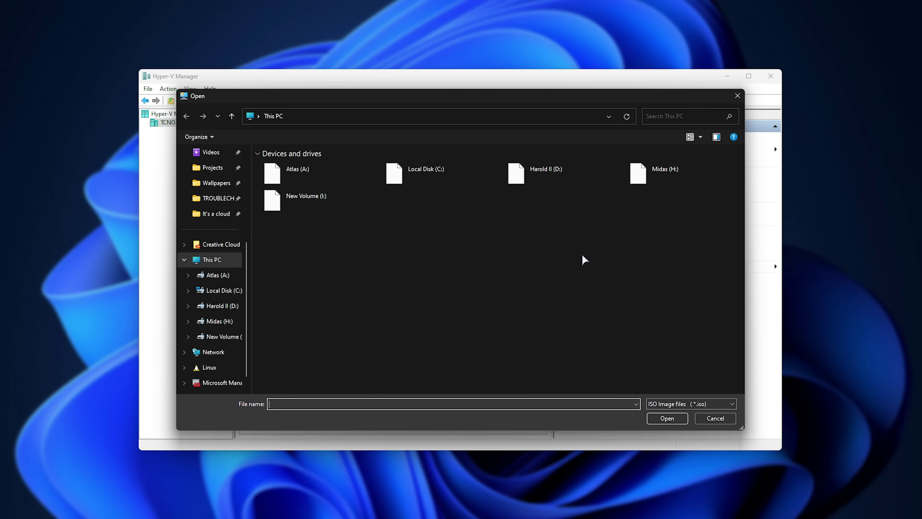
pyautogui.click(378, 180)
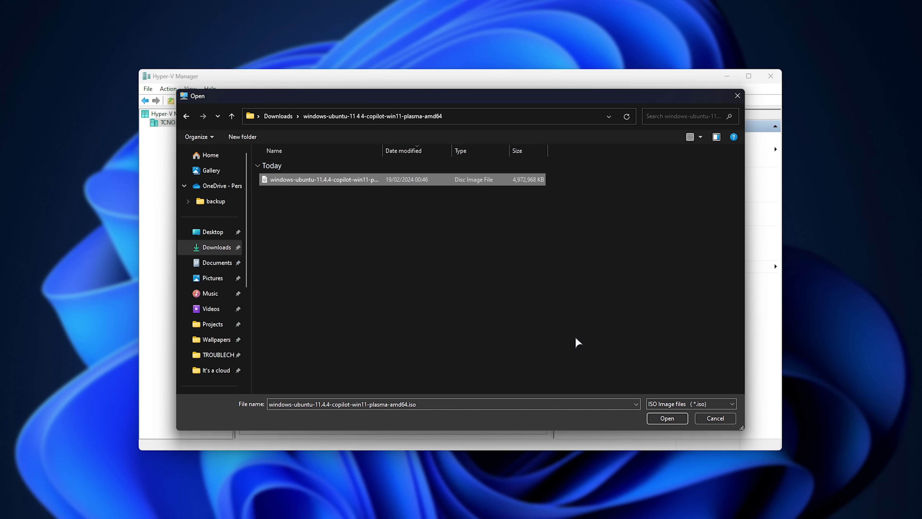
pyautogui.click(667, 418)
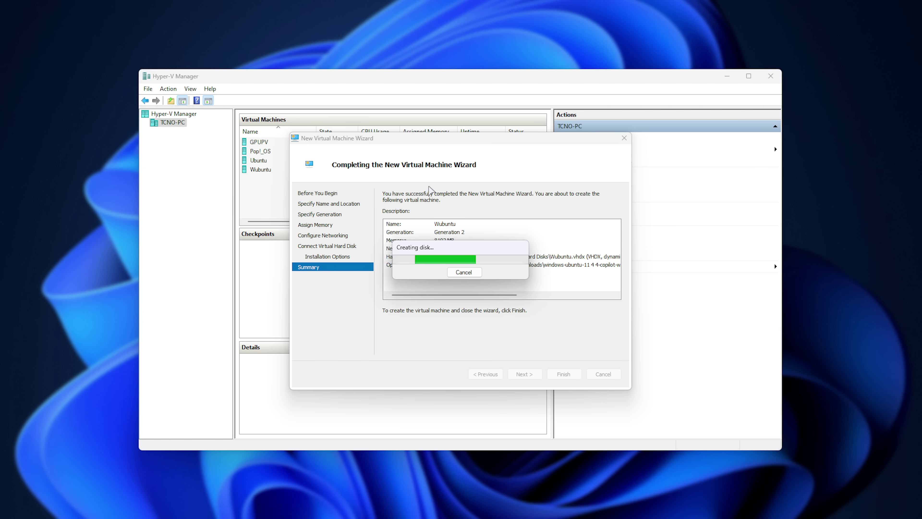
# In the Wubuntu VM's settings, untick Enable Secure Boot under Security.
pyautogui.rightClick(319, 170)
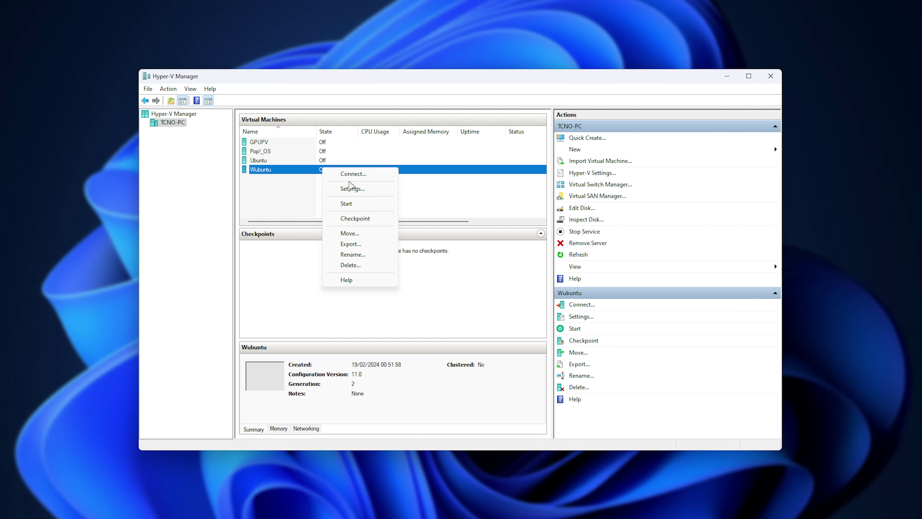
pyautogui.click(350, 189)
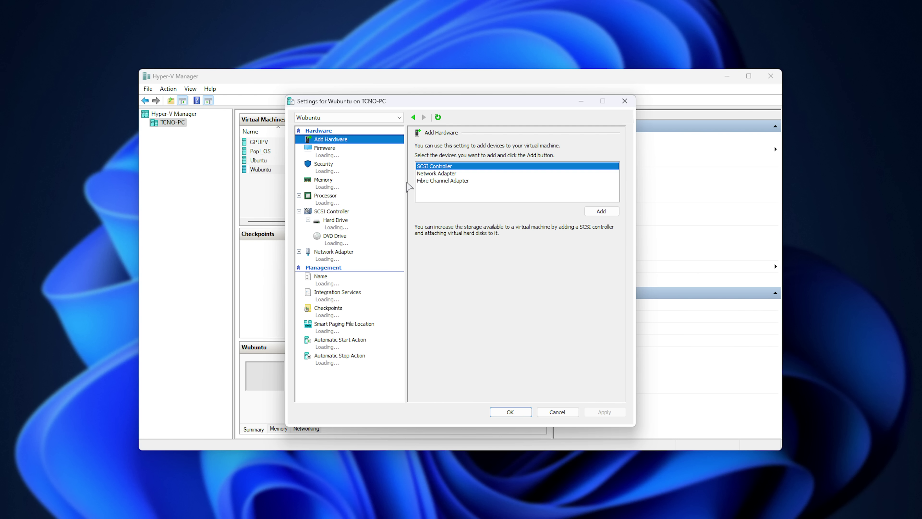
pyautogui.click(338, 197)
pyautogui.click(338, 167)
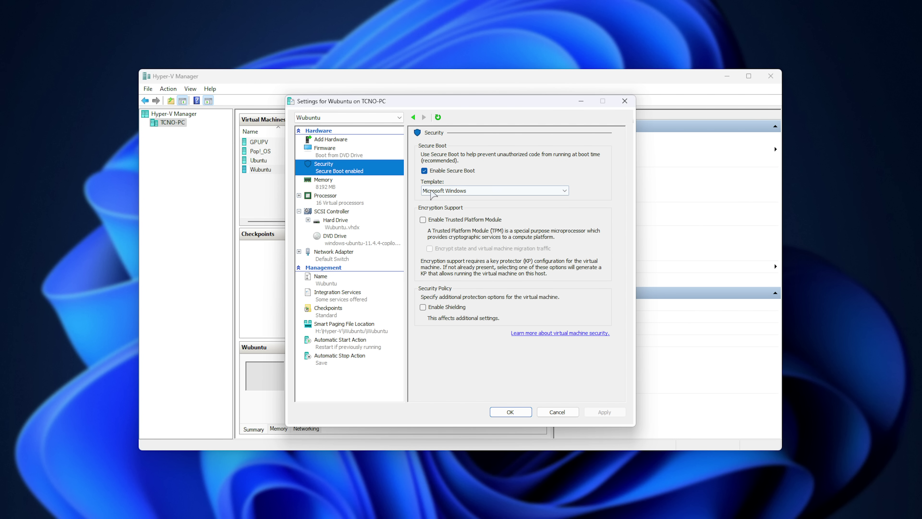
pyautogui.click(424, 170)
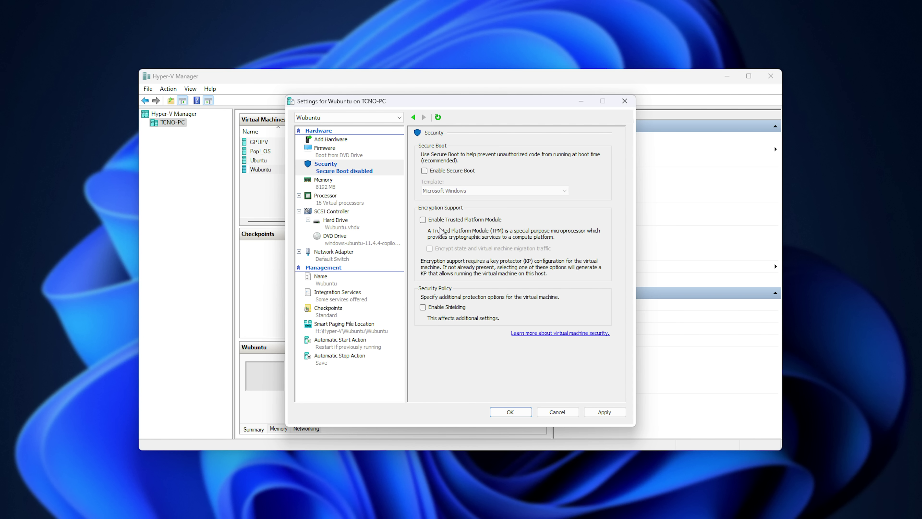
# Review memory, network, disk and processor settings, save, and connect to the VM.
pyautogui.click(327, 181)
pyautogui.click(358, 253)
pyautogui.click(350, 219)
pyautogui.click(351, 198)
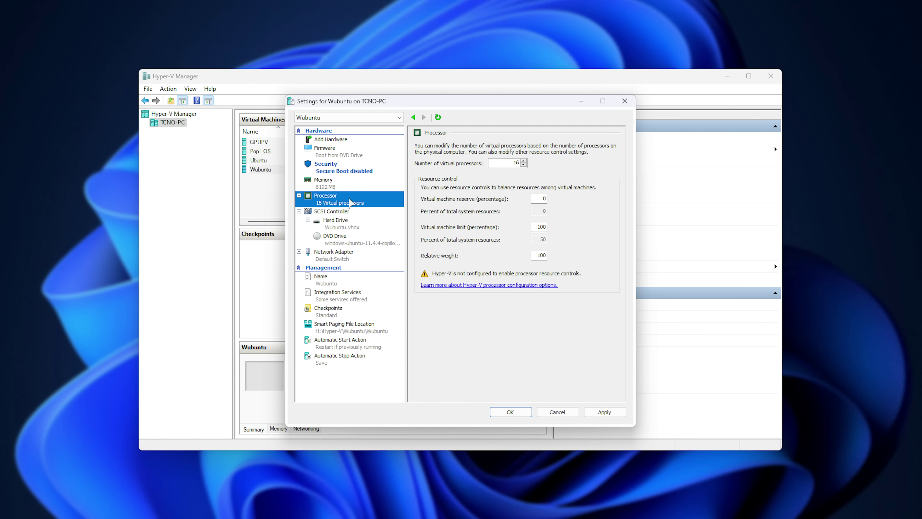
pyautogui.press('Return')
pyautogui.rightClick(334, 172)
pyautogui.click(363, 178)
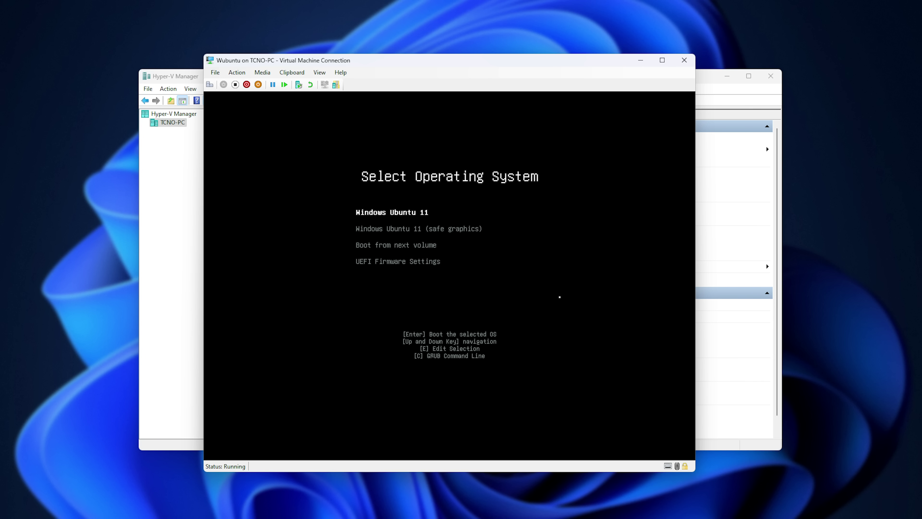
# Boot the Windows Ubuntu 11 entry and run Install System through welcome, location, keyboard and users.
pyautogui.press('Return')
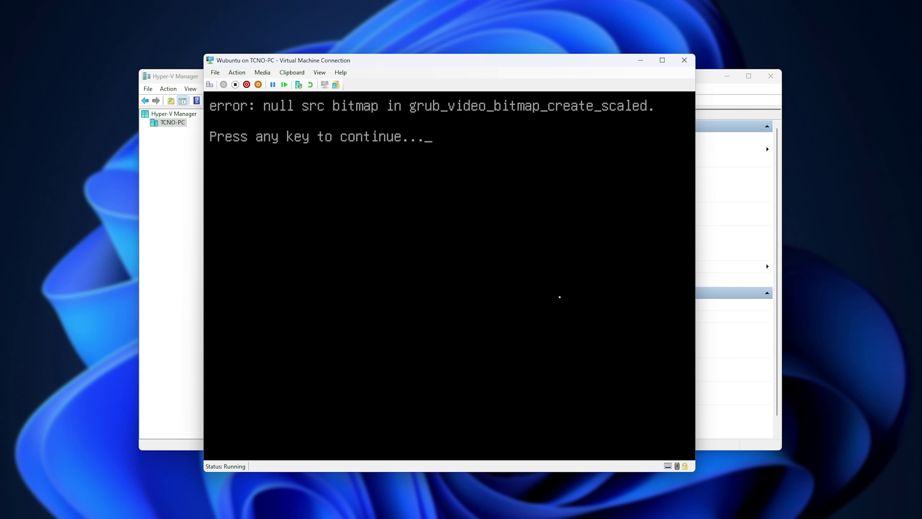
pyautogui.press('Return')
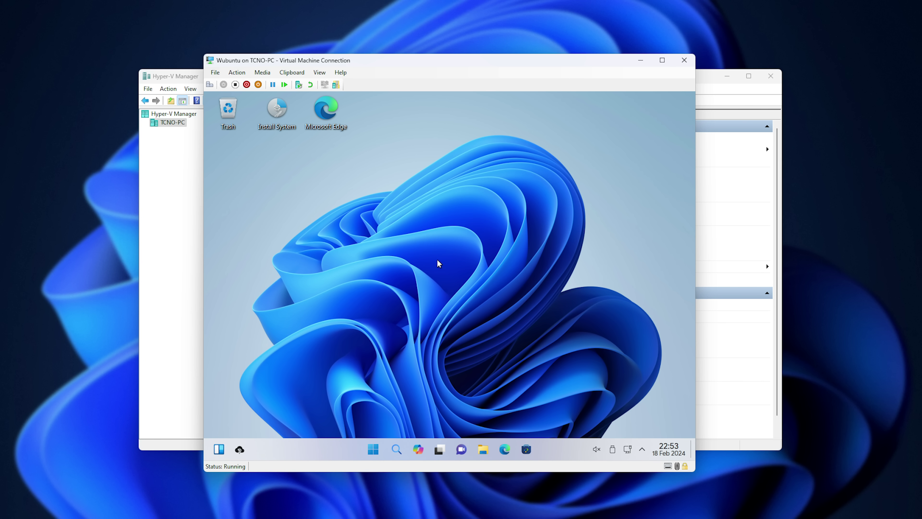
pyautogui.doubleClick(277, 111)
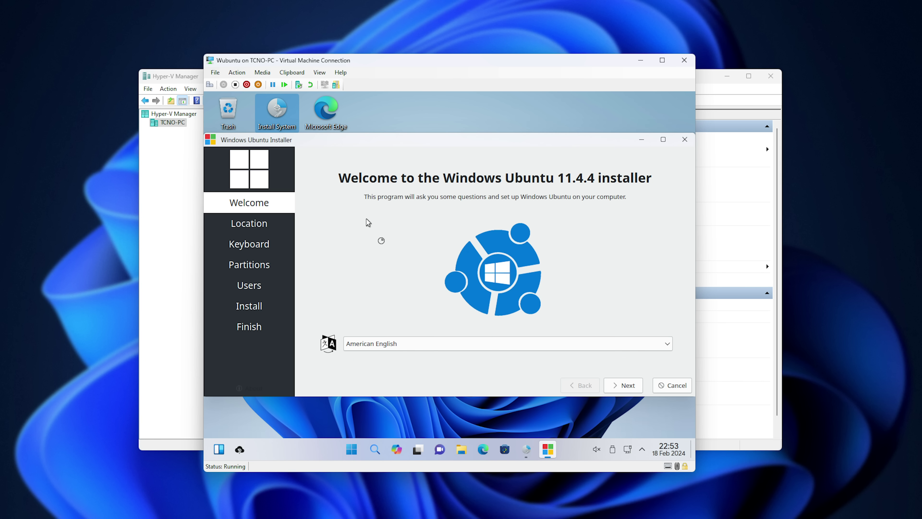
pyautogui.click(623, 385)
pyautogui.click(623, 385)
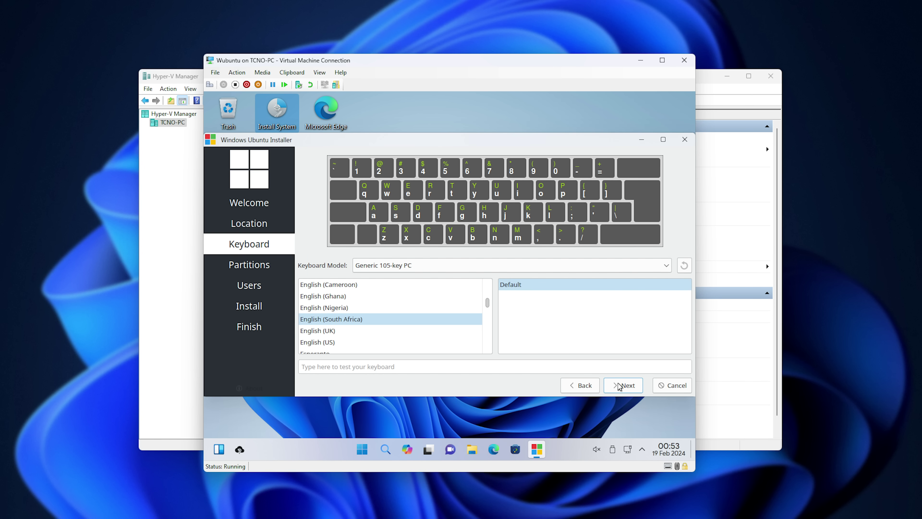
pyautogui.click(620, 386)
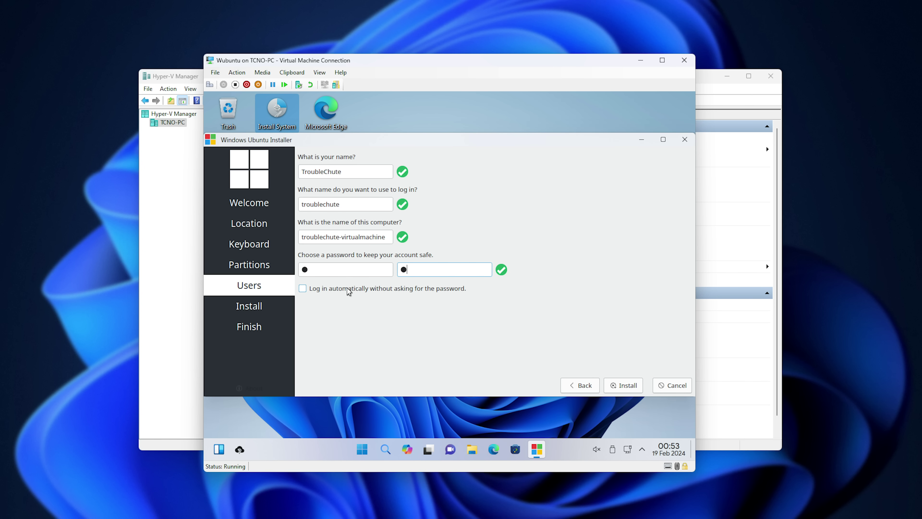
pyautogui.click(623, 385)
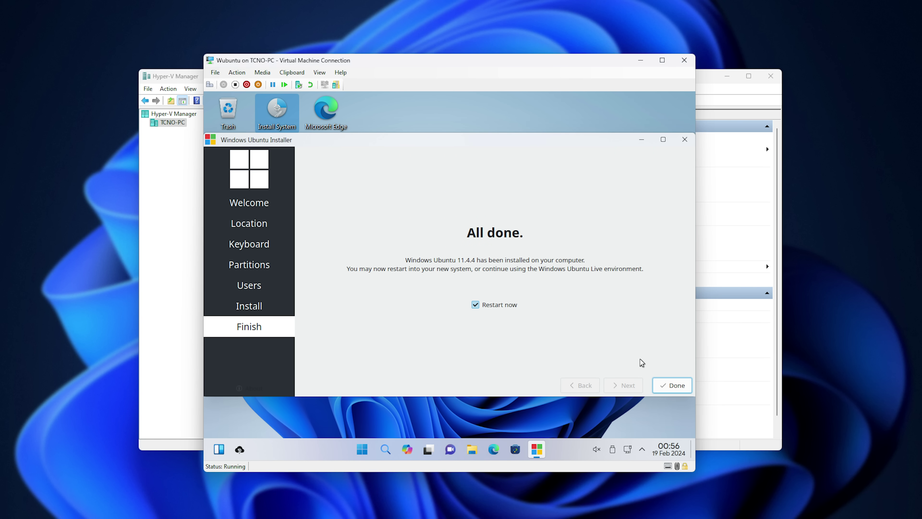
# Restart from the installer with the VM's DVD drive set to None, continuing to the login screen.
pyautogui.click(674, 385)
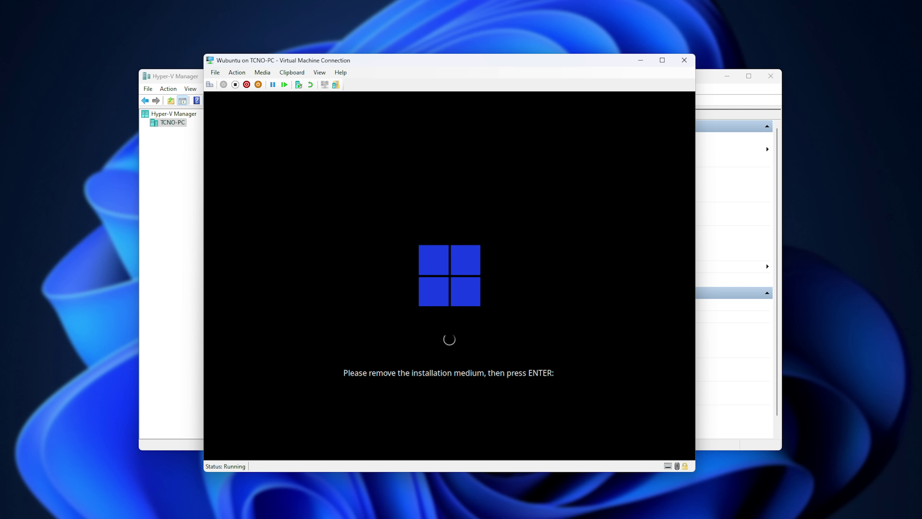
pyautogui.click(215, 72)
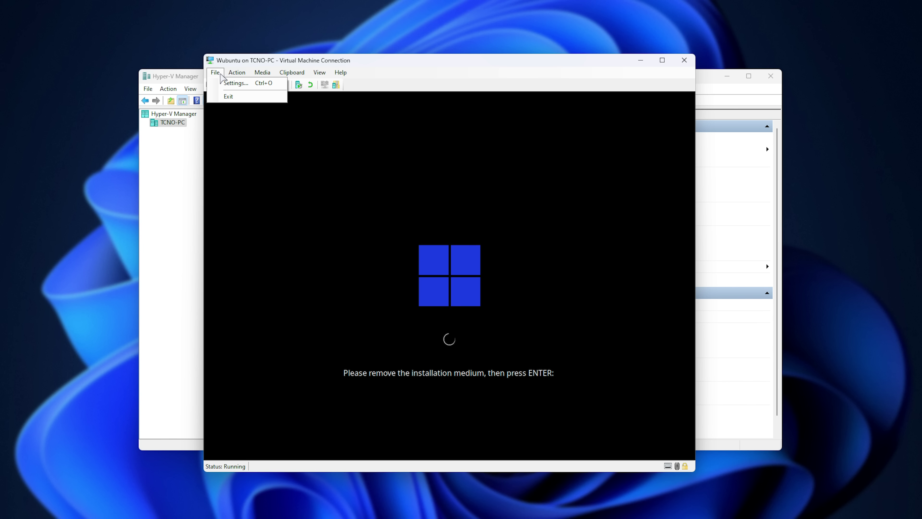
pyautogui.click(236, 83)
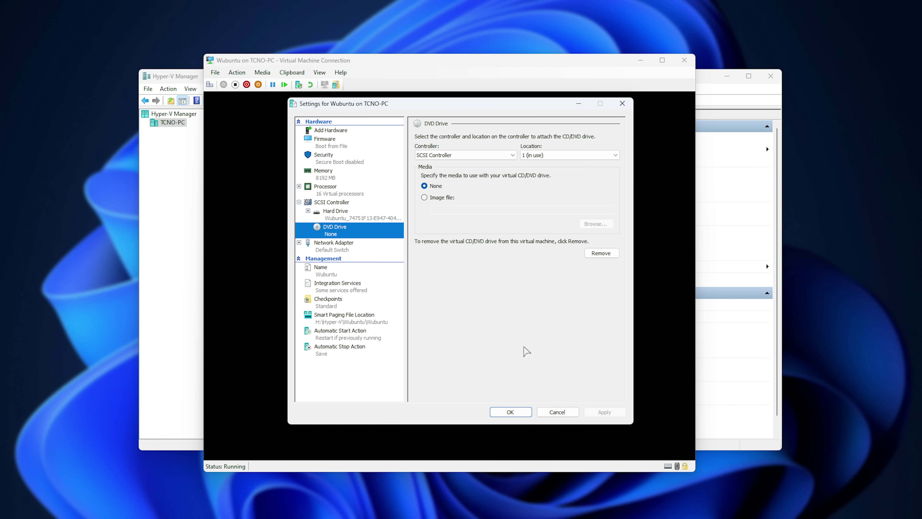
pyautogui.click(510, 411)
pyautogui.press('Return')
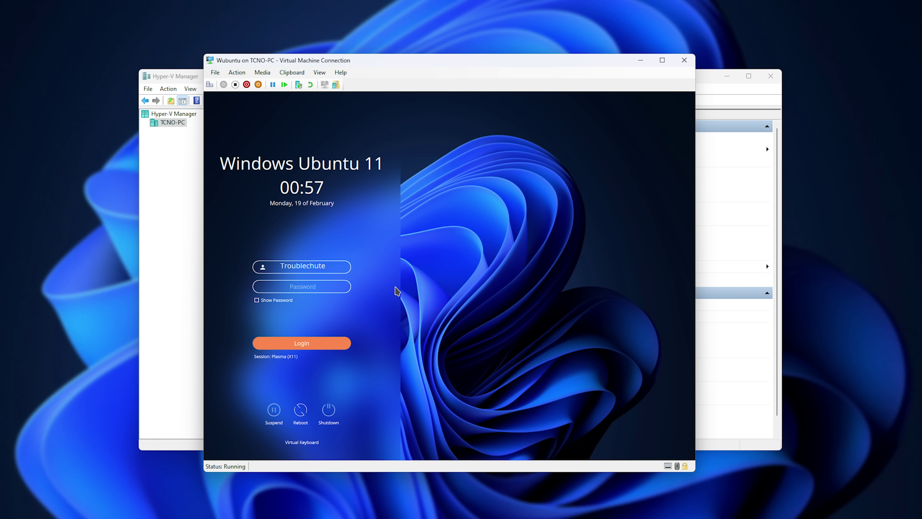
# Enter the account password, log in, and open the Display card in Settings.
pyautogui.write('w')
pyautogui.click(307, 349)
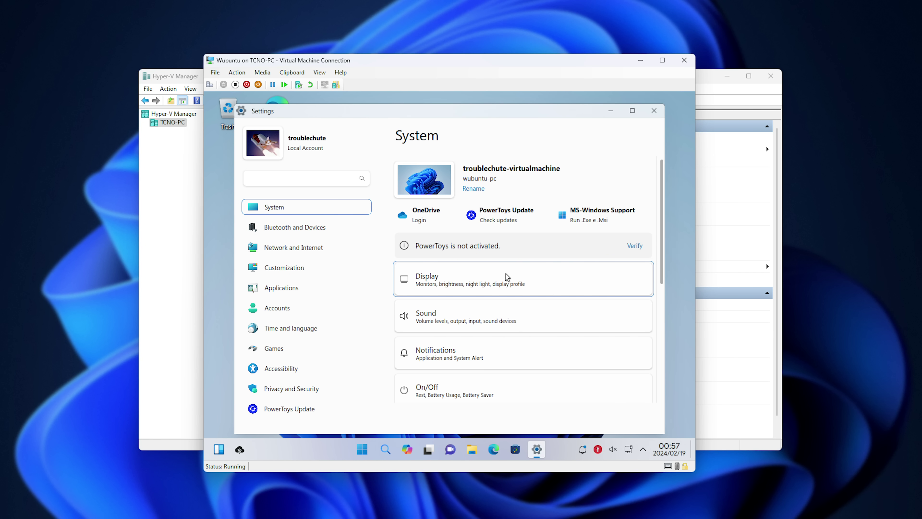
pyautogui.scroll(-2, 505, 273)
pyautogui.scroll(2, 505, 273)
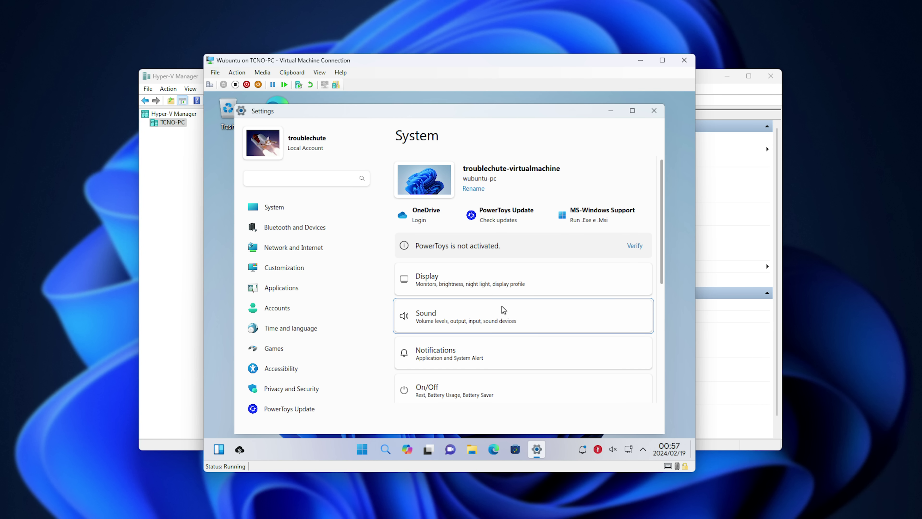
pyautogui.click(466, 276)
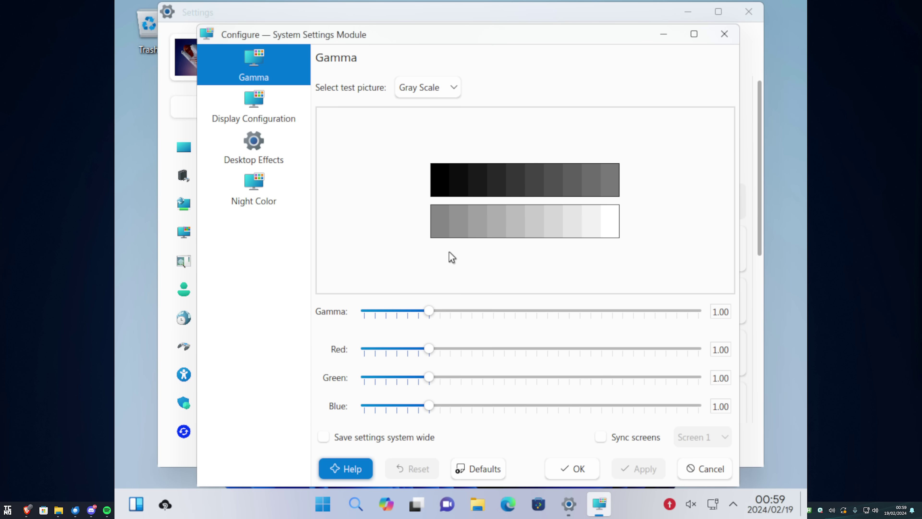
# Keep the 1920x1080 resolution, then open and close the Widgets panel.
pyautogui.click(294, 120)
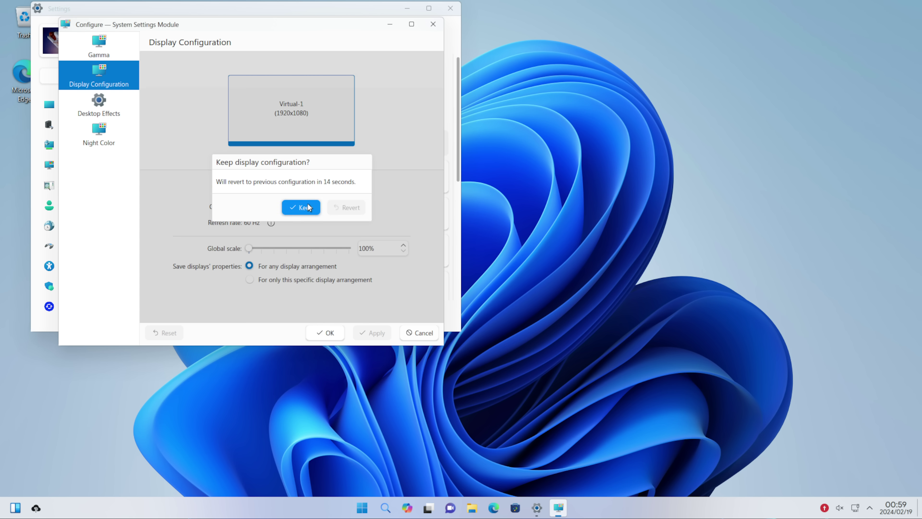
pyautogui.click(309, 207)
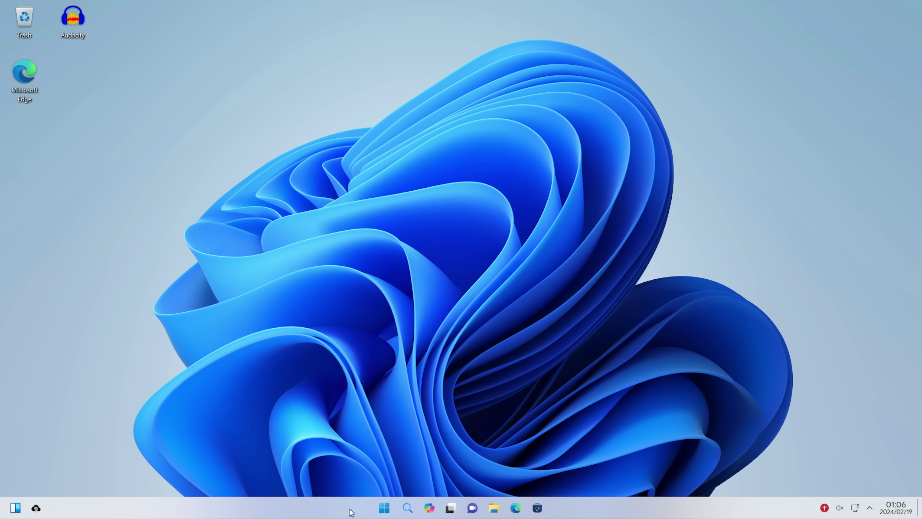
pyautogui.click(15, 507)
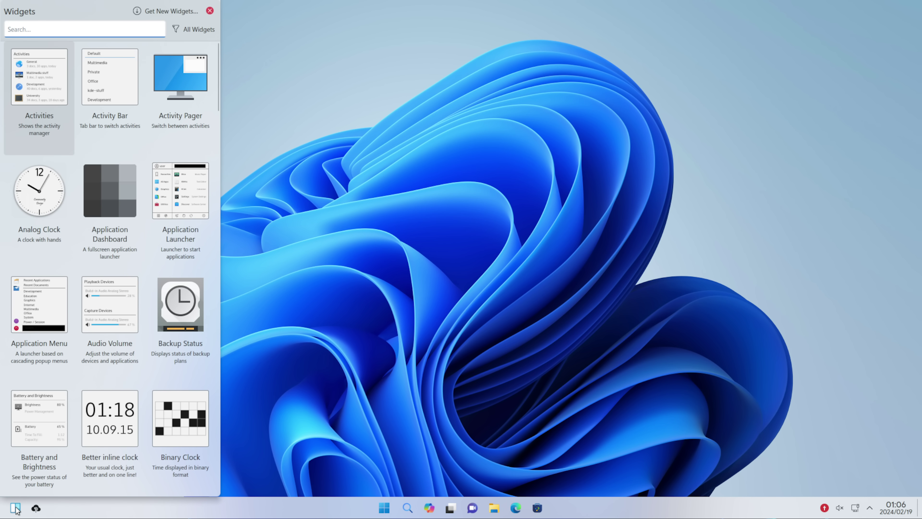
pyautogui.click(333, 358)
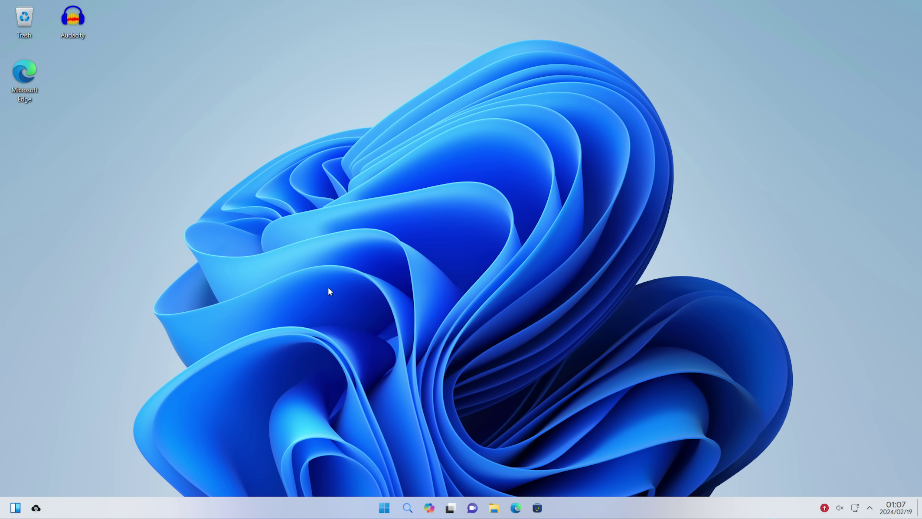
pyautogui.press('super')
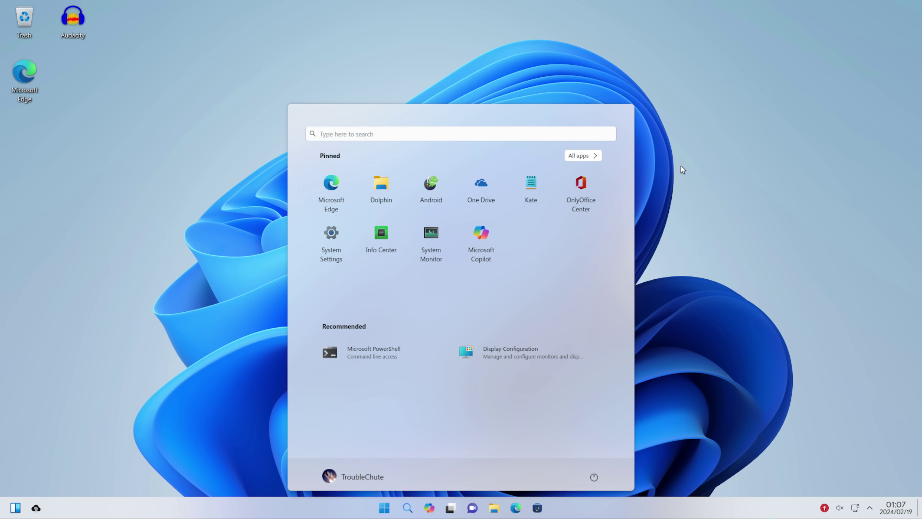
pyautogui.click(675, 140)
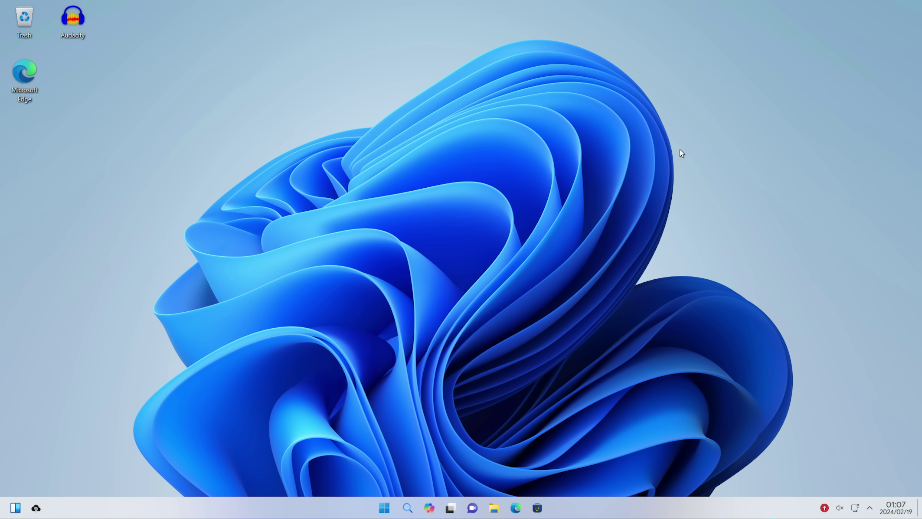